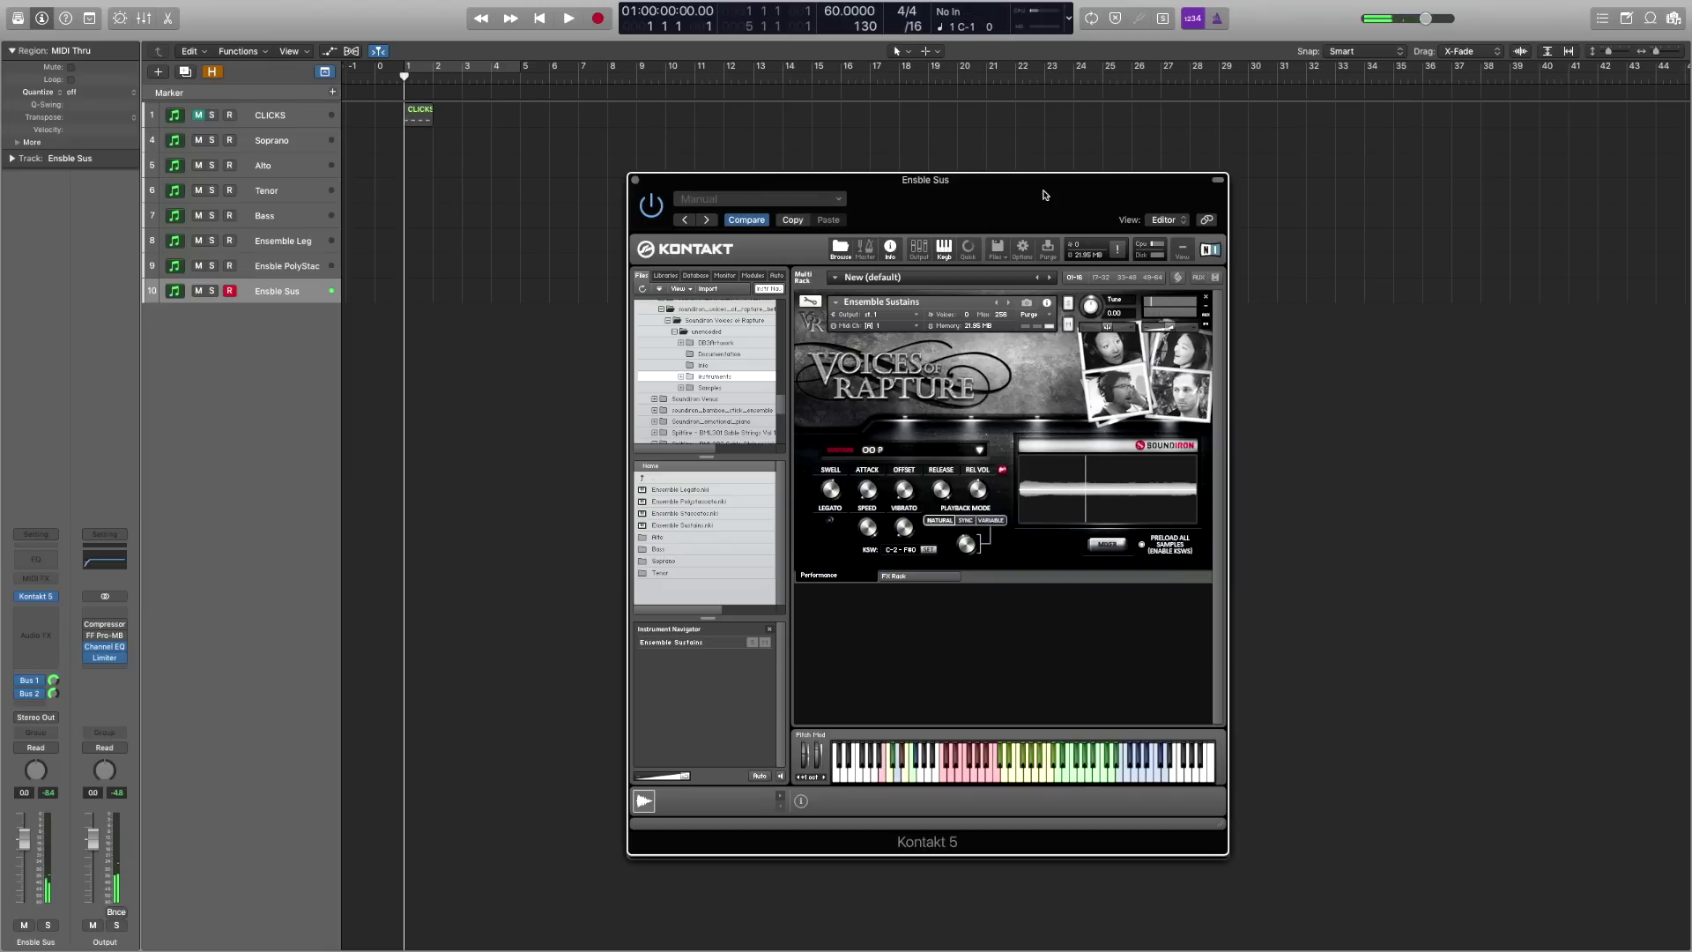
Step: Load the AH P sustain in Ensemble Sustains, then change it to Hallalujah
{"action": "left_click", "coordinate": [977, 451]}
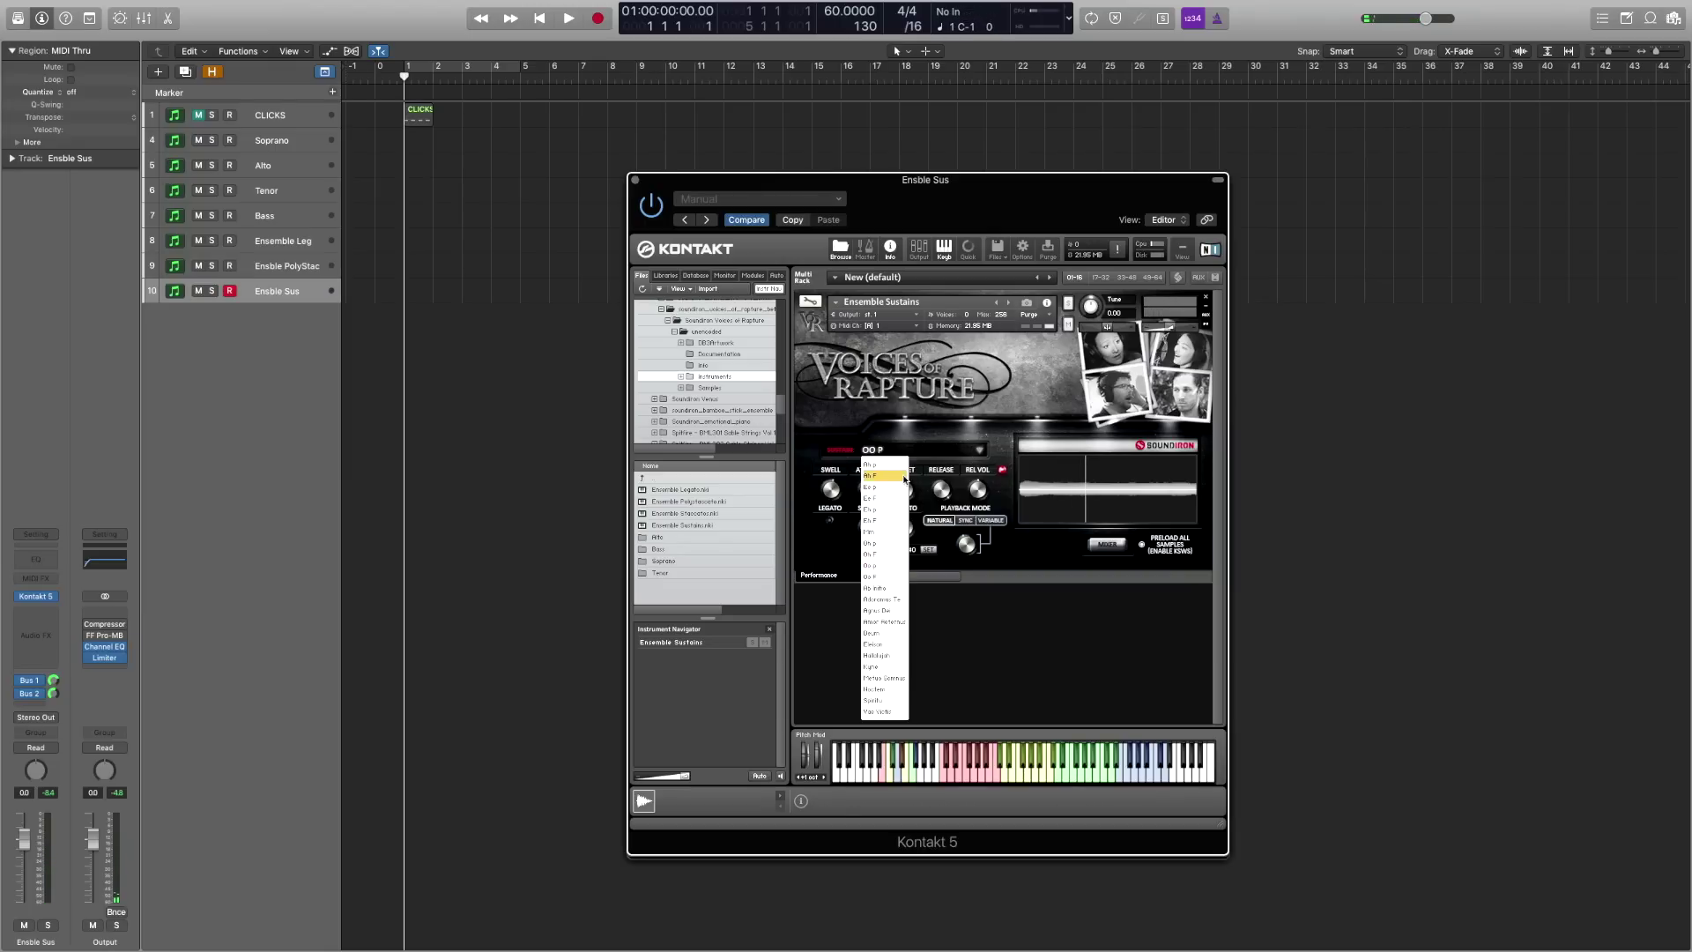
{"action": "left_click", "coordinate": [900, 464]}
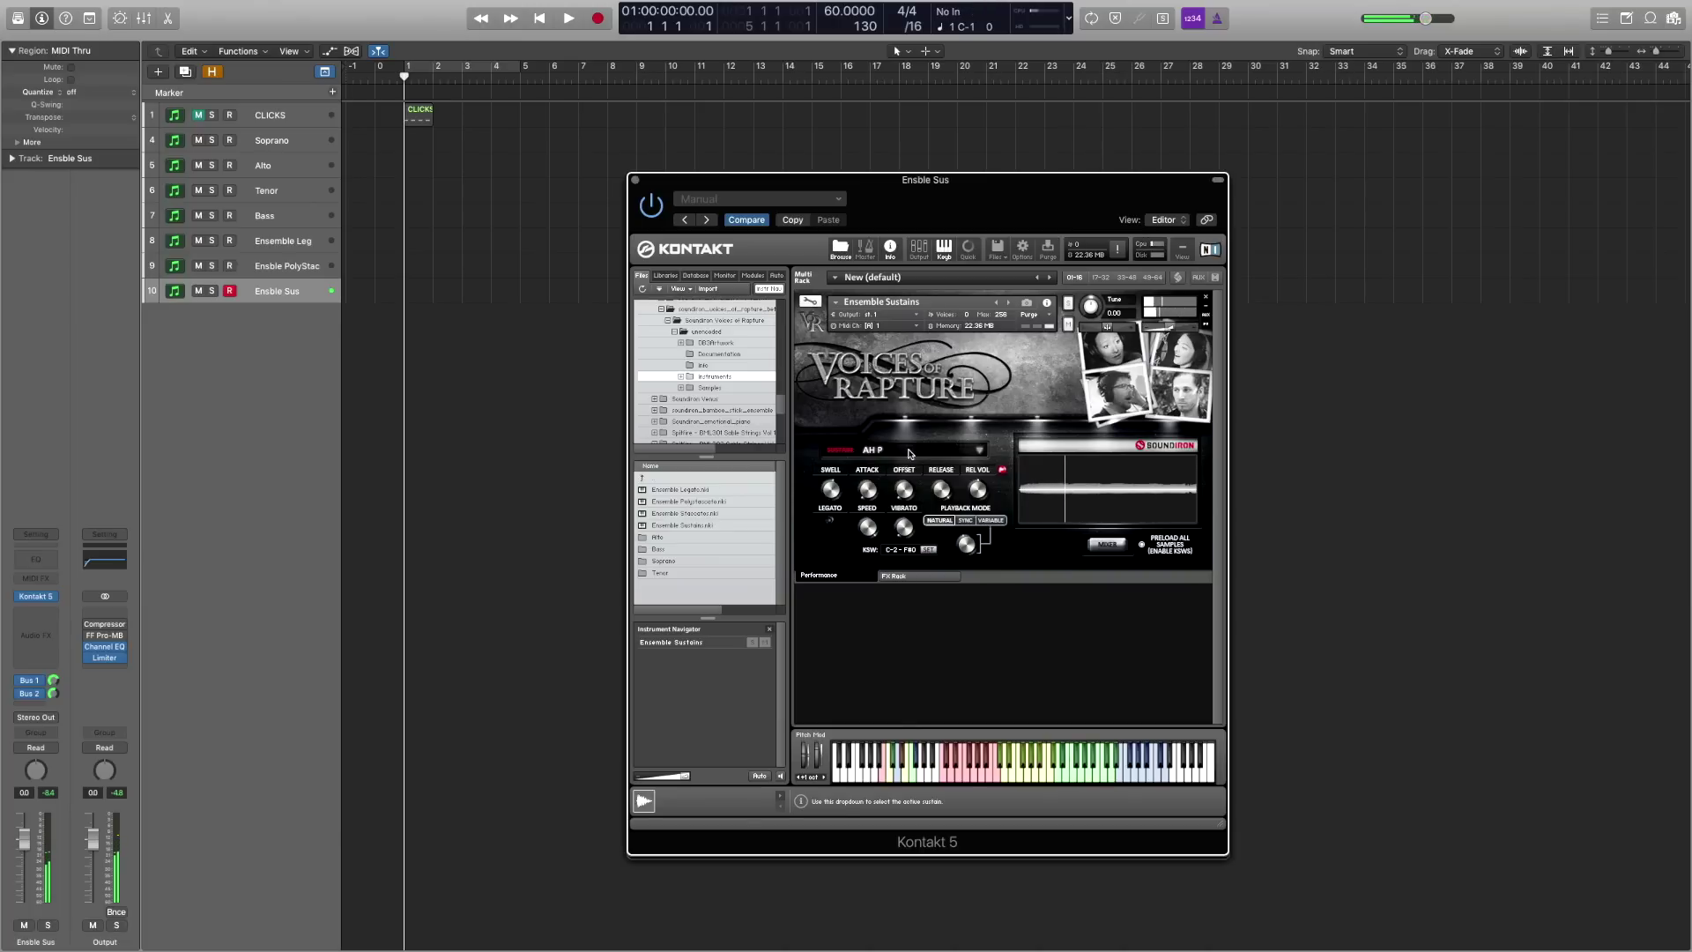
{"action": "left_click", "coordinate": [899, 450]}
{"action": "left_click", "coordinate": [891, 656]}
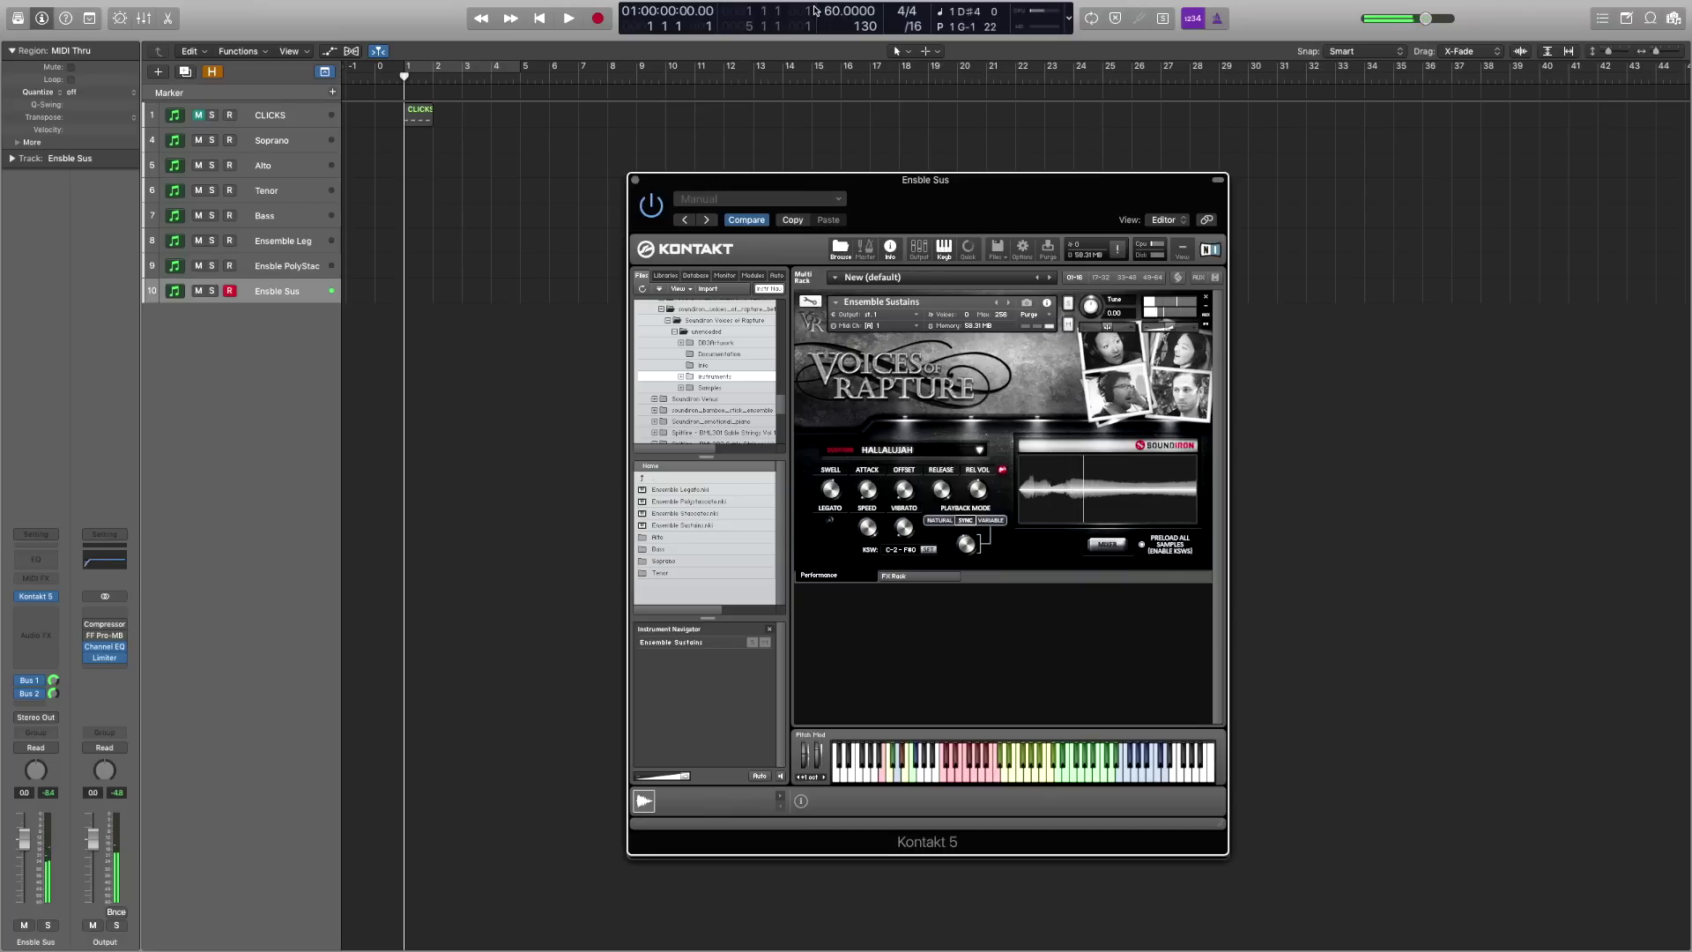
Step: Set the project tempo to 160 BPM, then bring it down to 110 BPM
{"action": "double_click", "coordinate": [833, 10]}
{"action": "type", "text": "160"}
{"action": "key", "text": "Return"}
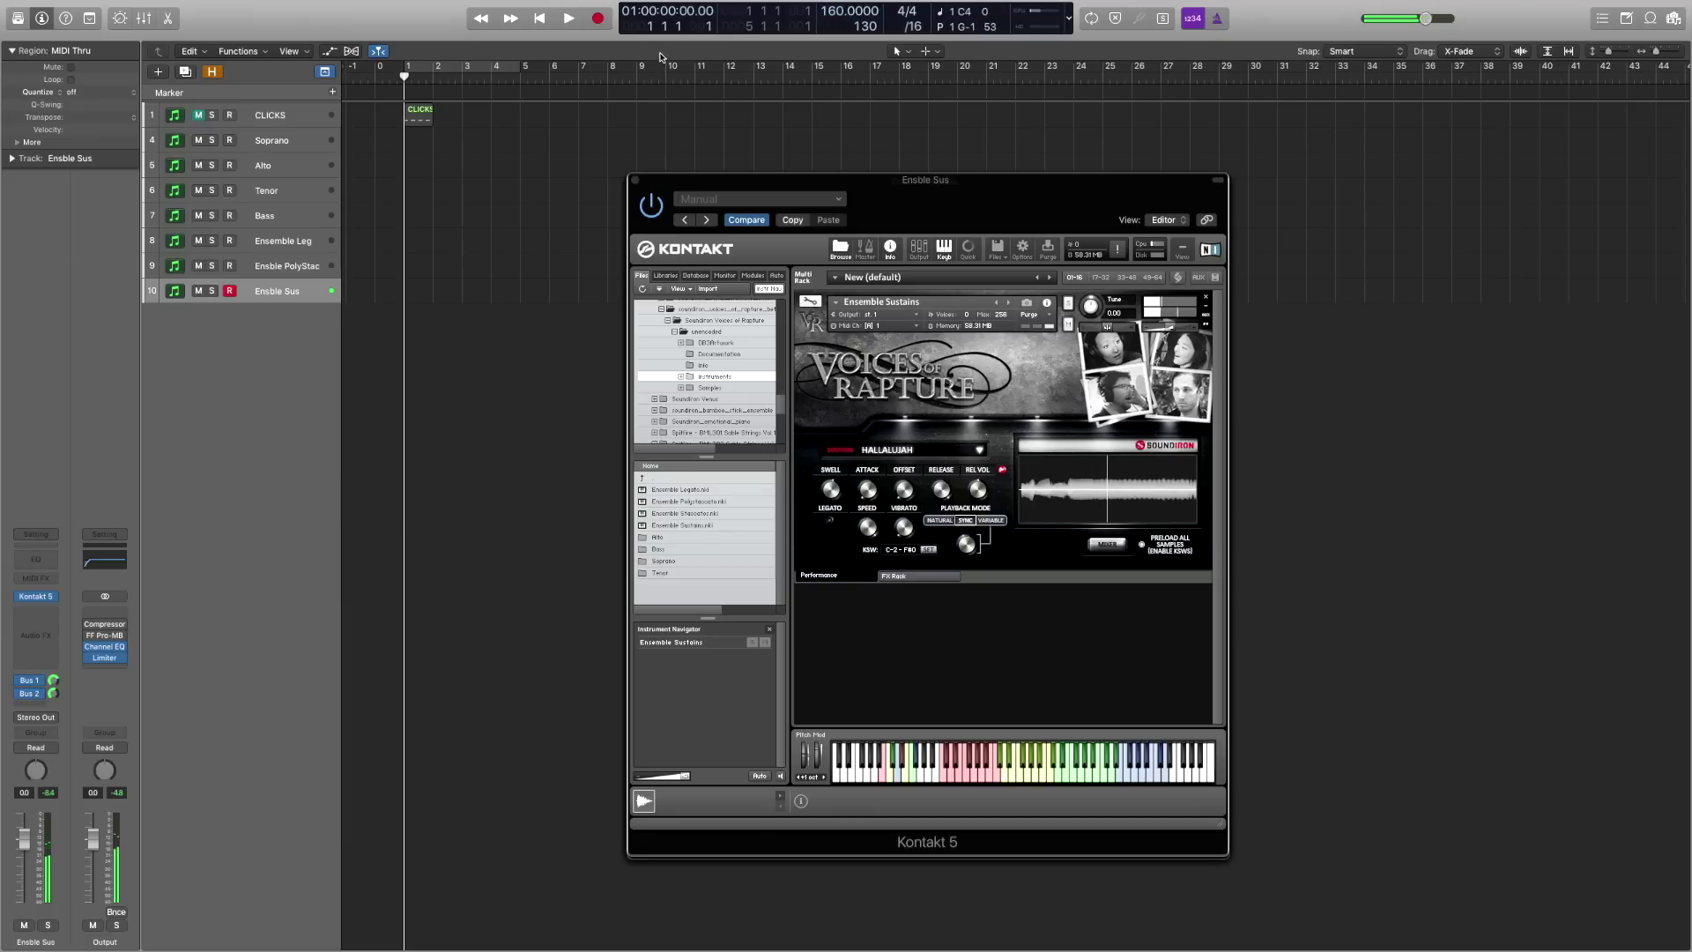
{"action": "left_click_drag", "start_coordinate": [838, 12], "coordinate": [838, 56]}
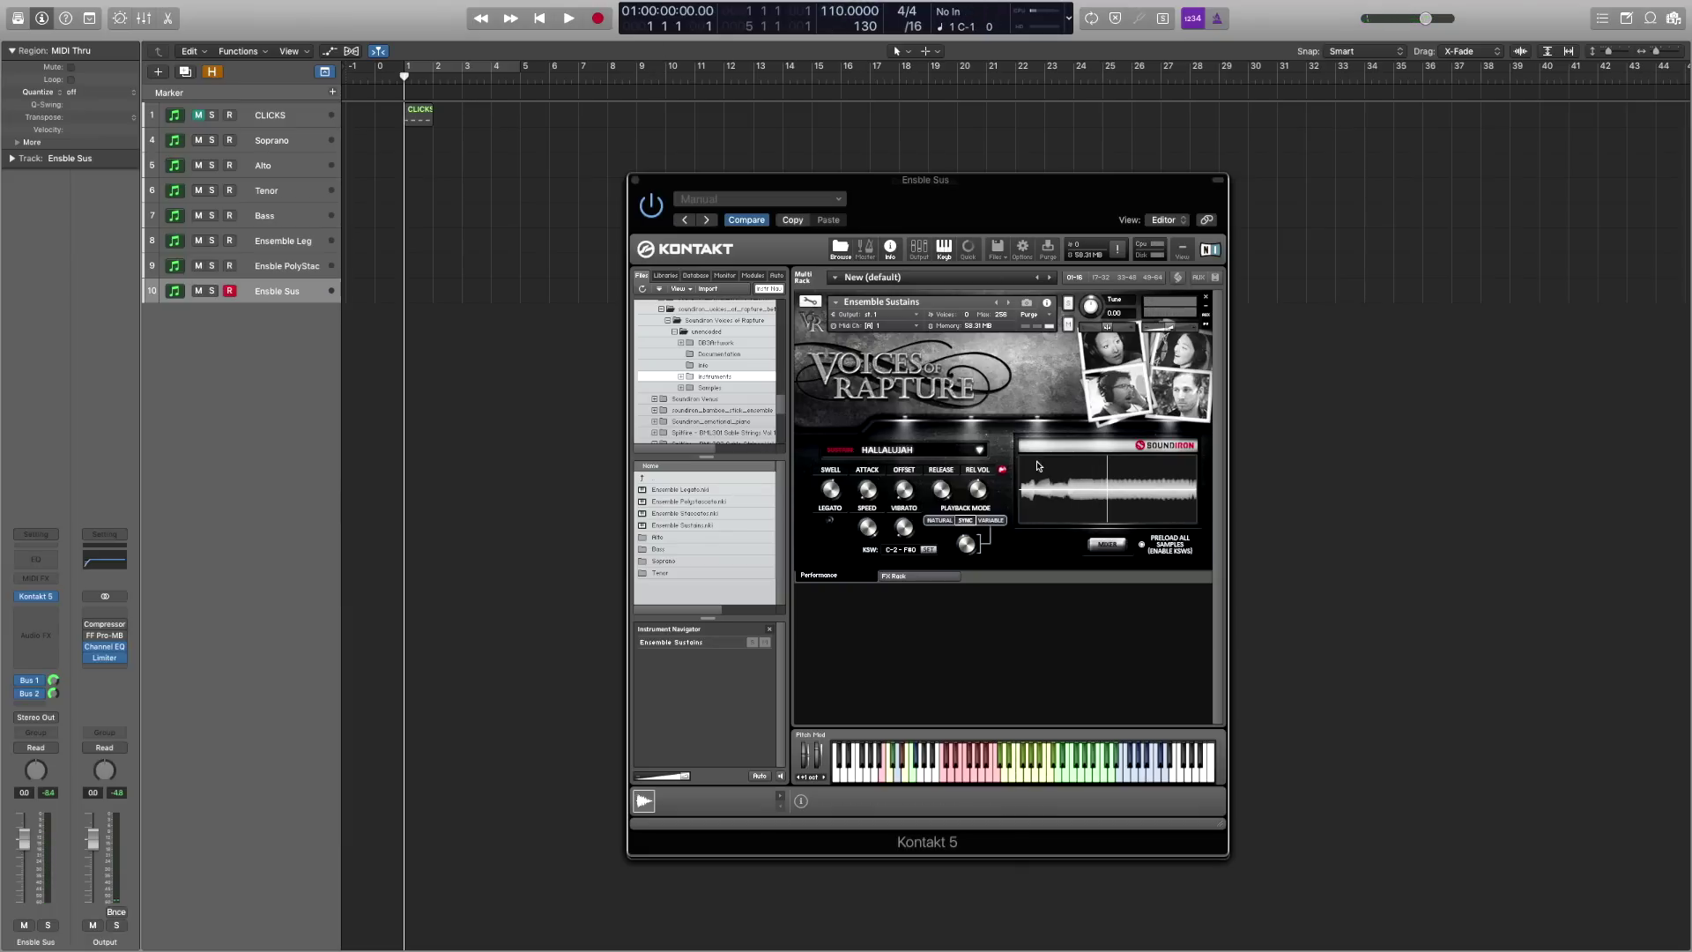
Step: Change the Ensemble Sustains articulation to Spiritu
{"action": "left_click", "coordinate": [979, 451]}
{"action": "left_click", "coordinate": [890, 701]}
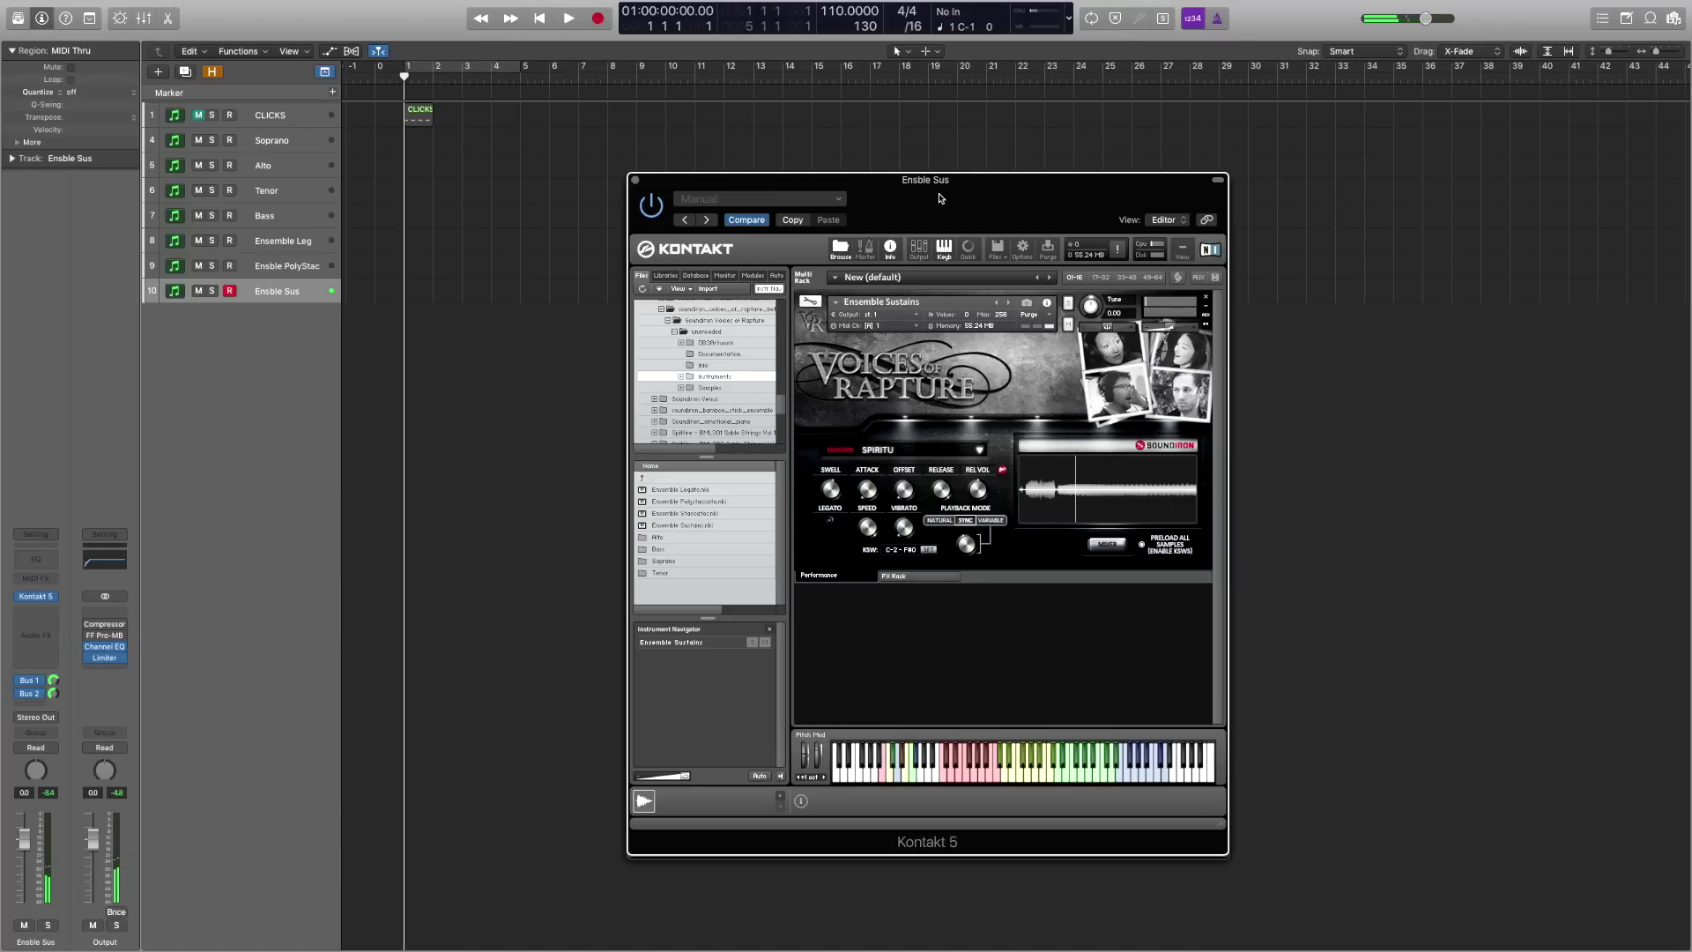
Step: Switch to the Ensemble Polystaccato track, try the Sync playback mode, and return it to Natural
{"action": "key", "text": "Up"}
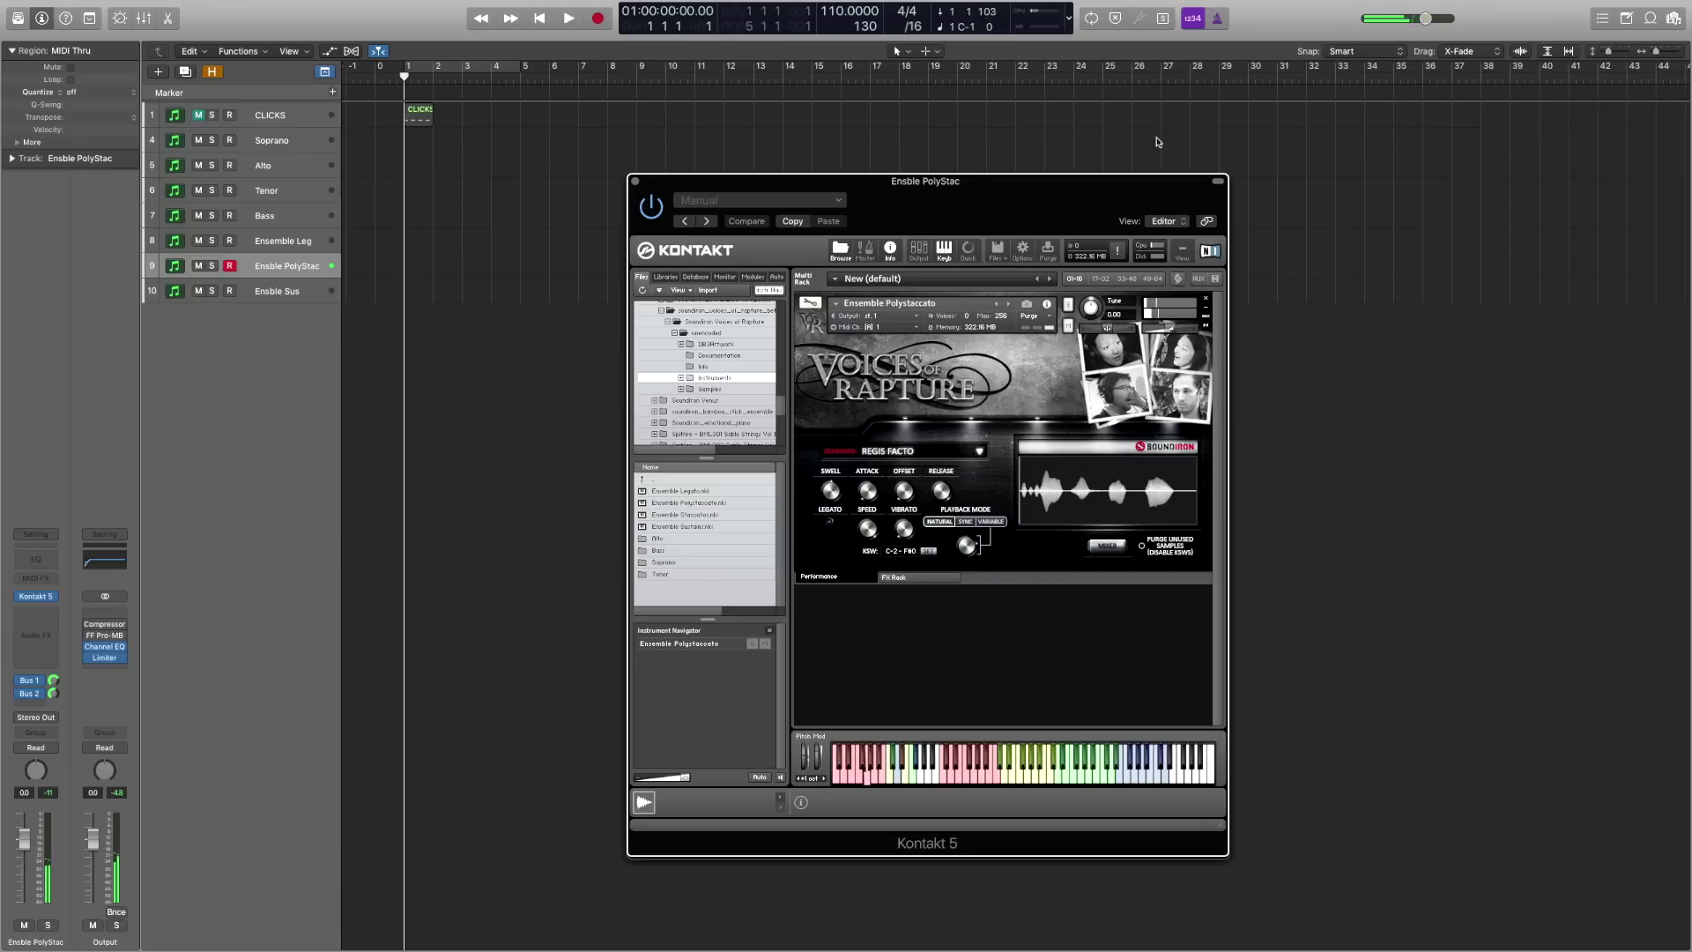
{"action": "left_click", "coordinate": [966, 523]}
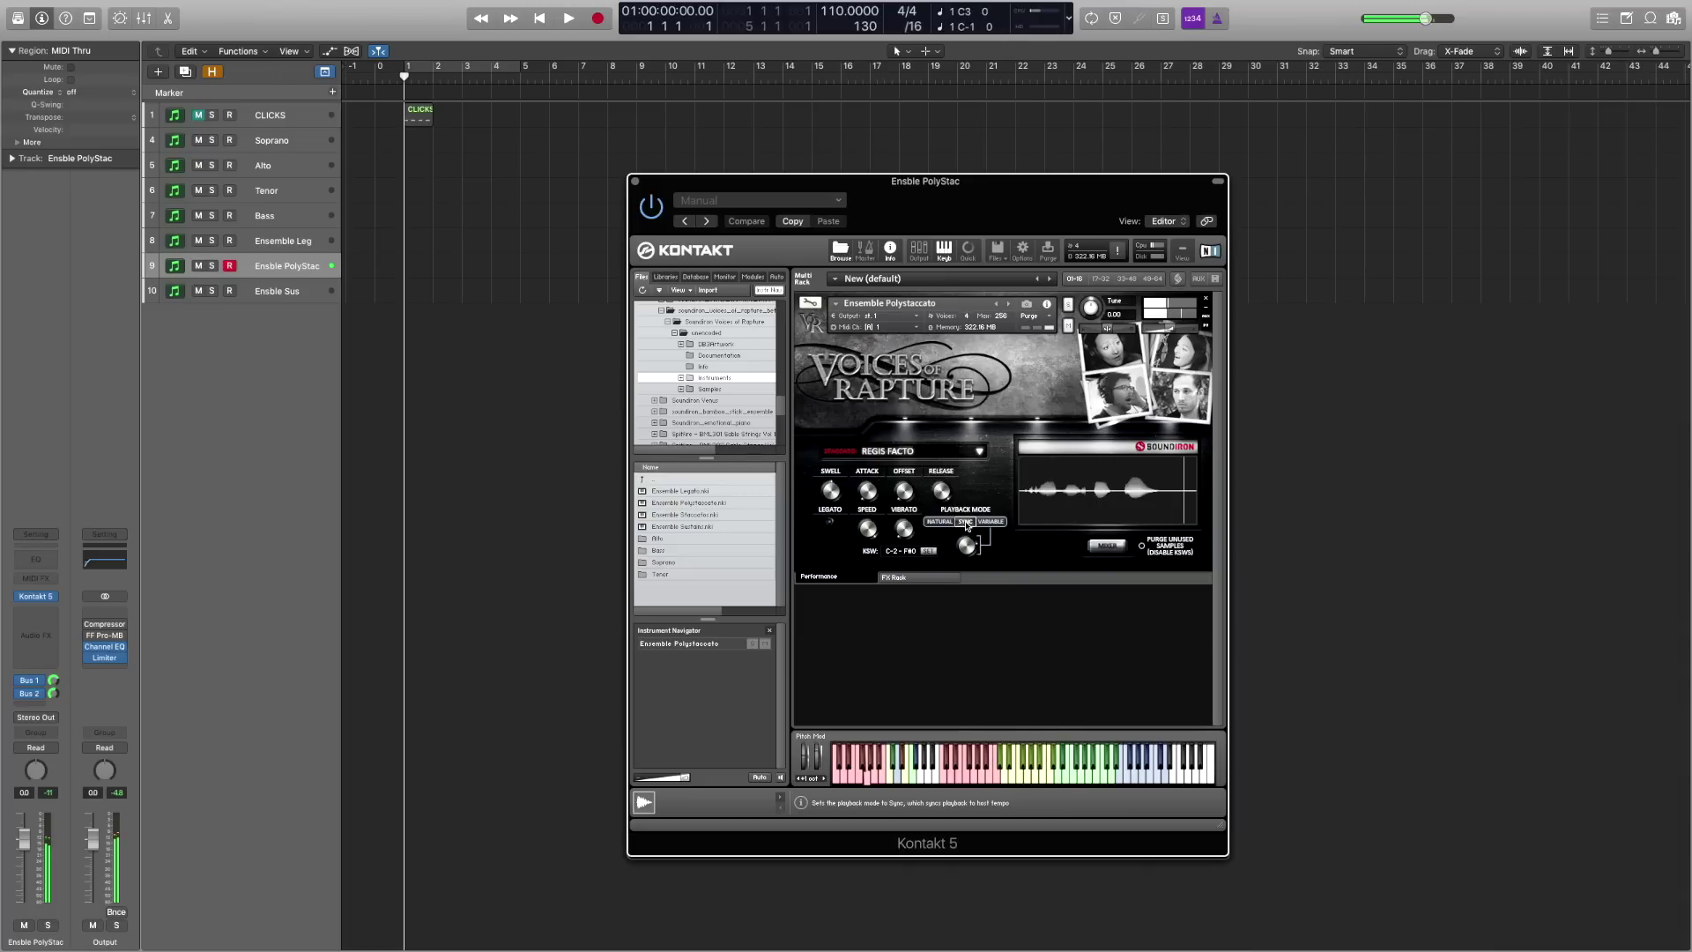
{"action": "left_click", "coordinate": [940, 522]}
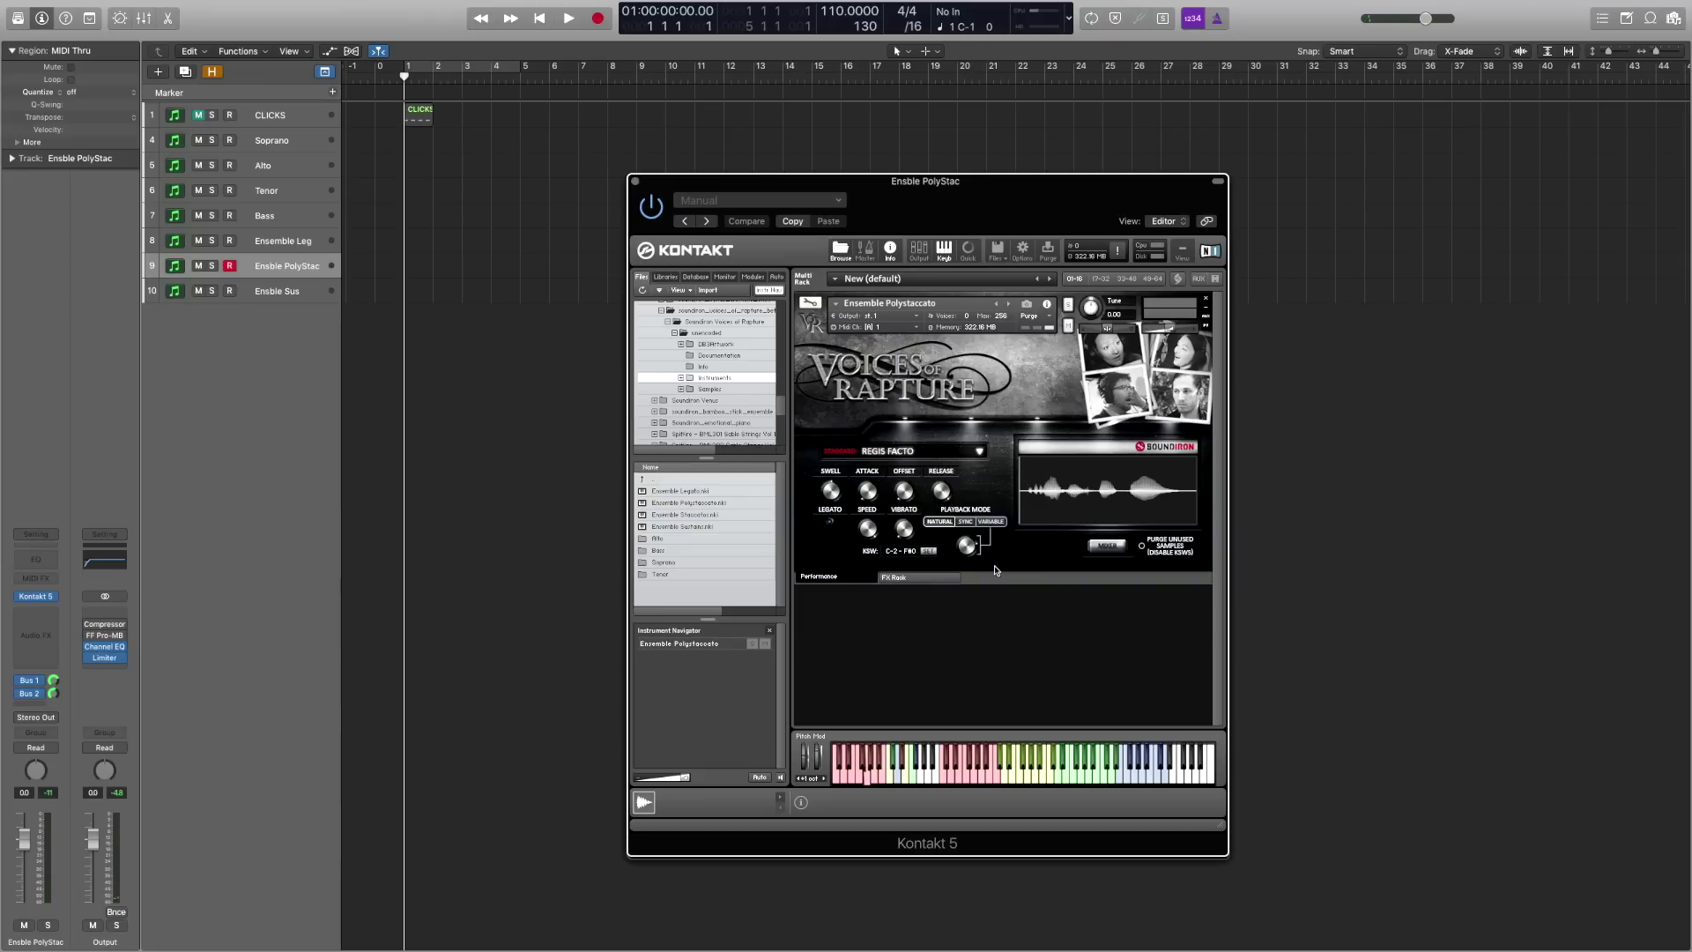
{"action": "left_click", "coordinate": [926, 451]}
{"action": "left_click", "coordinate": [1060, 441]}
Step: Close the Ensemble Polystaccato instrument window and switch to the Ensemble Legato track
{"action": "left_click", "coordinate": [635, 181]}
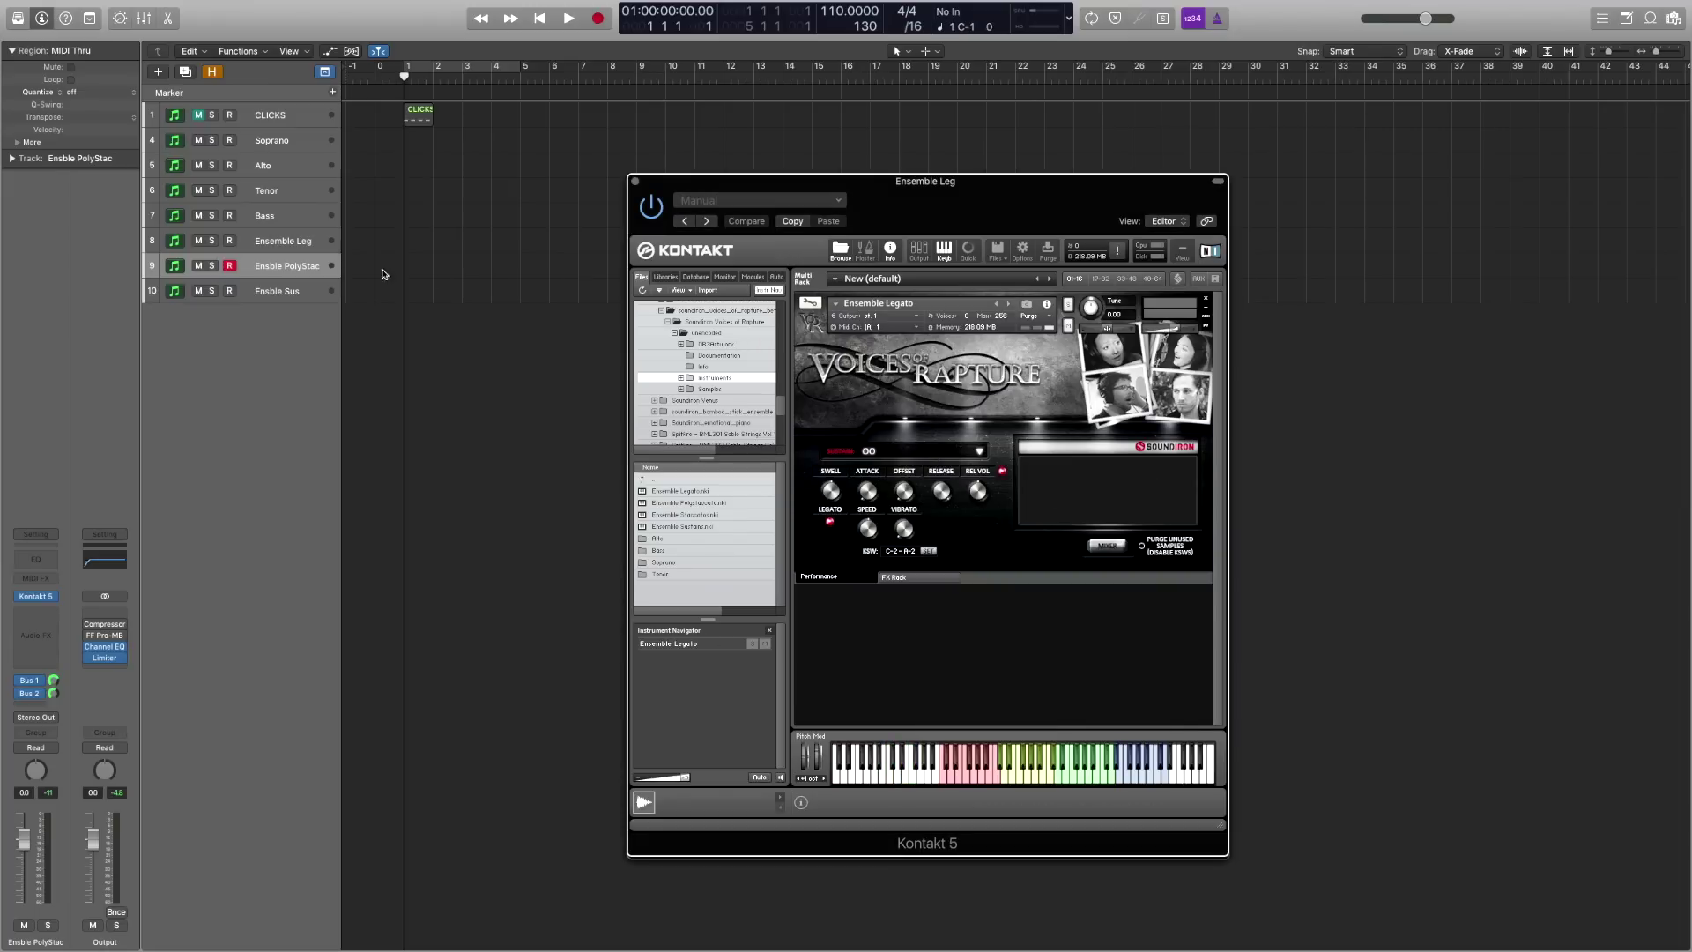
{"action": "left_click", "coordinate": [382, 240]}
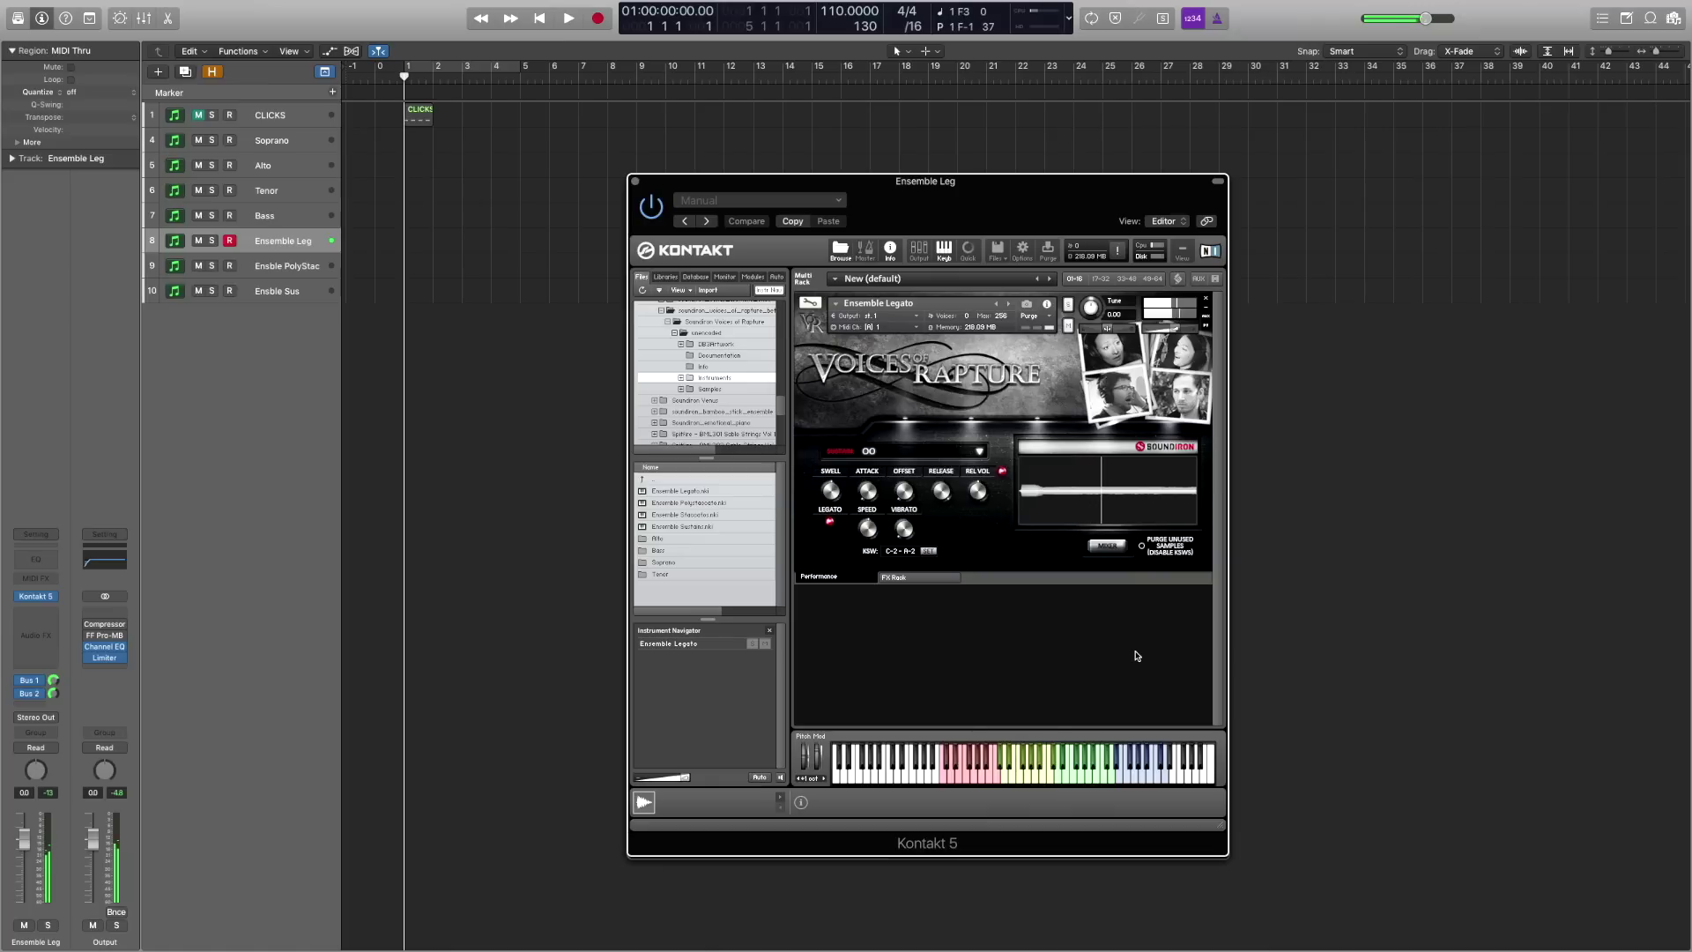
{"action": "scroll", "coordinate": [1345, 372], "scroll_direction": "right", "scroll_amount": 1}
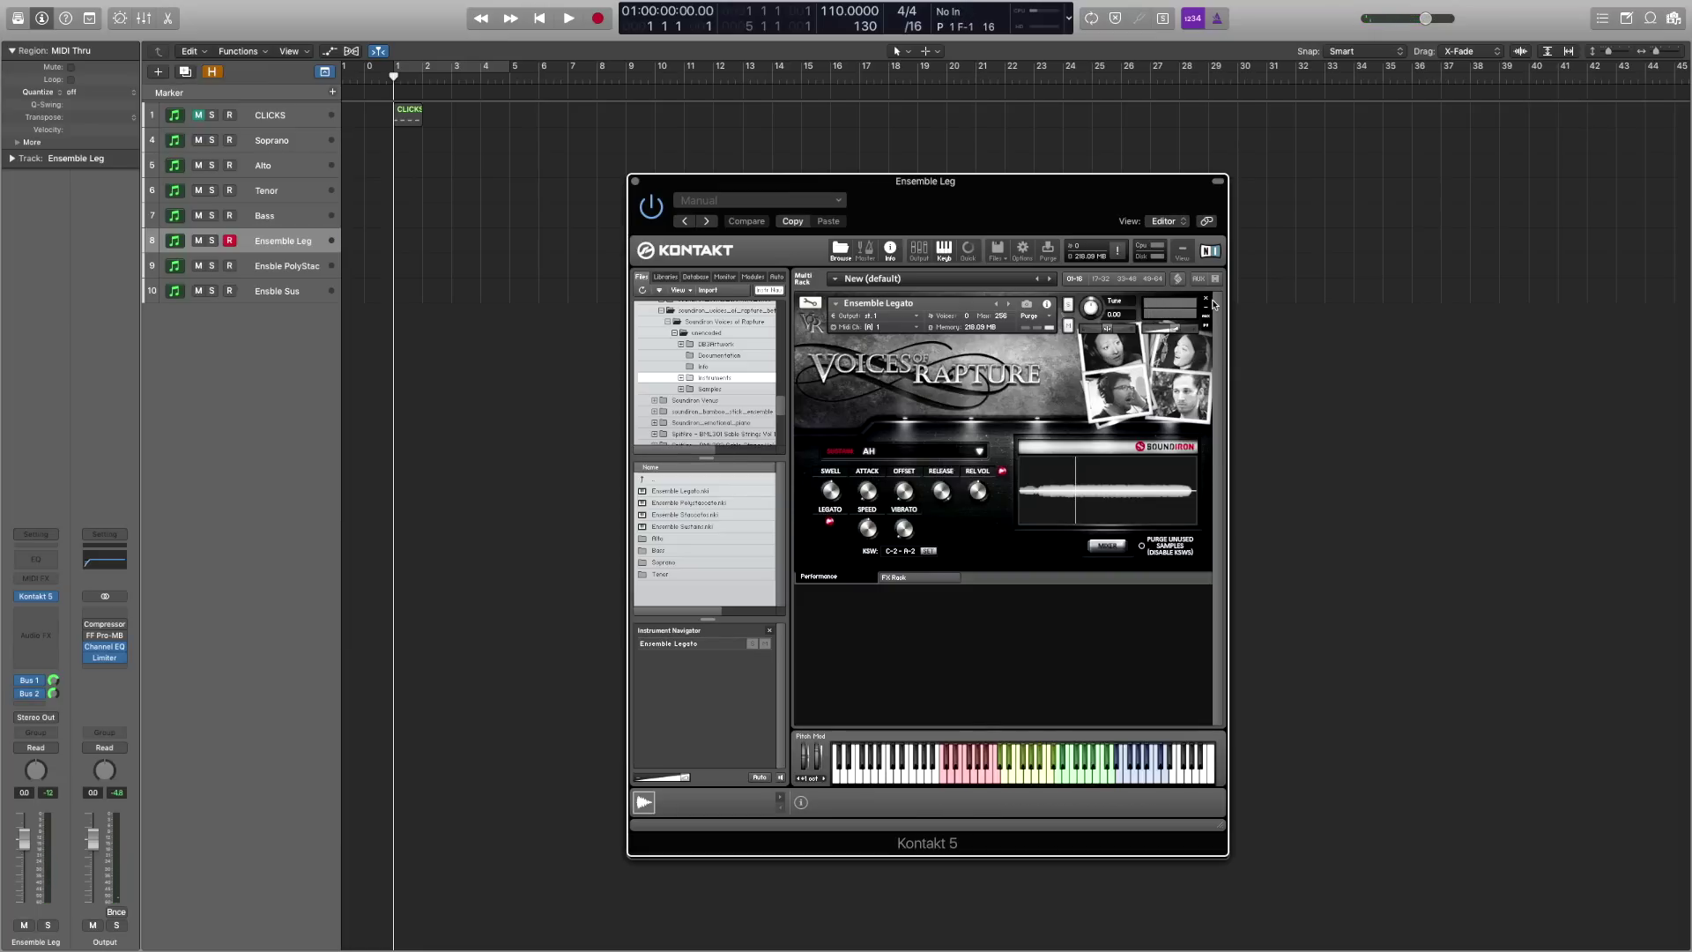
Step: Close the Ensemble Legato instrument window and bring up the Soprano track's instruments
{"action": "left_click", "coordinate": [634, 183]}
{"action": "left_click", "coordinate": [899, 213]}
{"action": "left_click", "coordinate": [270, 771]}
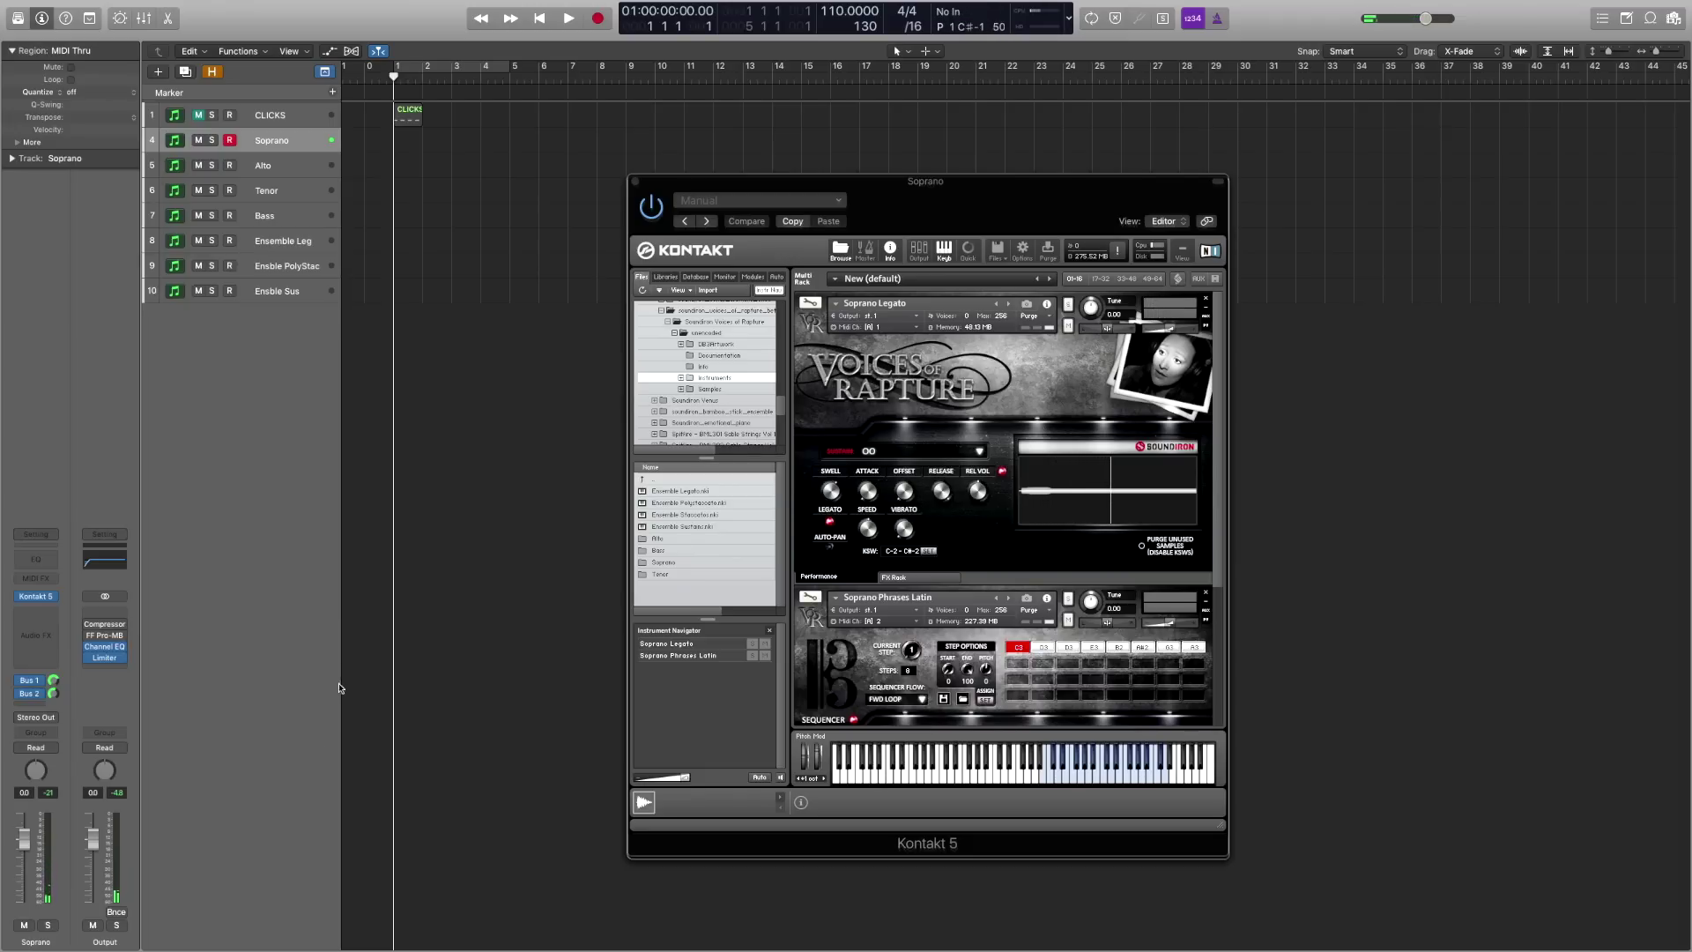
Step: Set the Soprano Legato articulation to AH, then mute that instrument
{"action": "left_click", "coordinate": [953, 455]}
{"action": "left_click", "coordinate": [867, 466]}
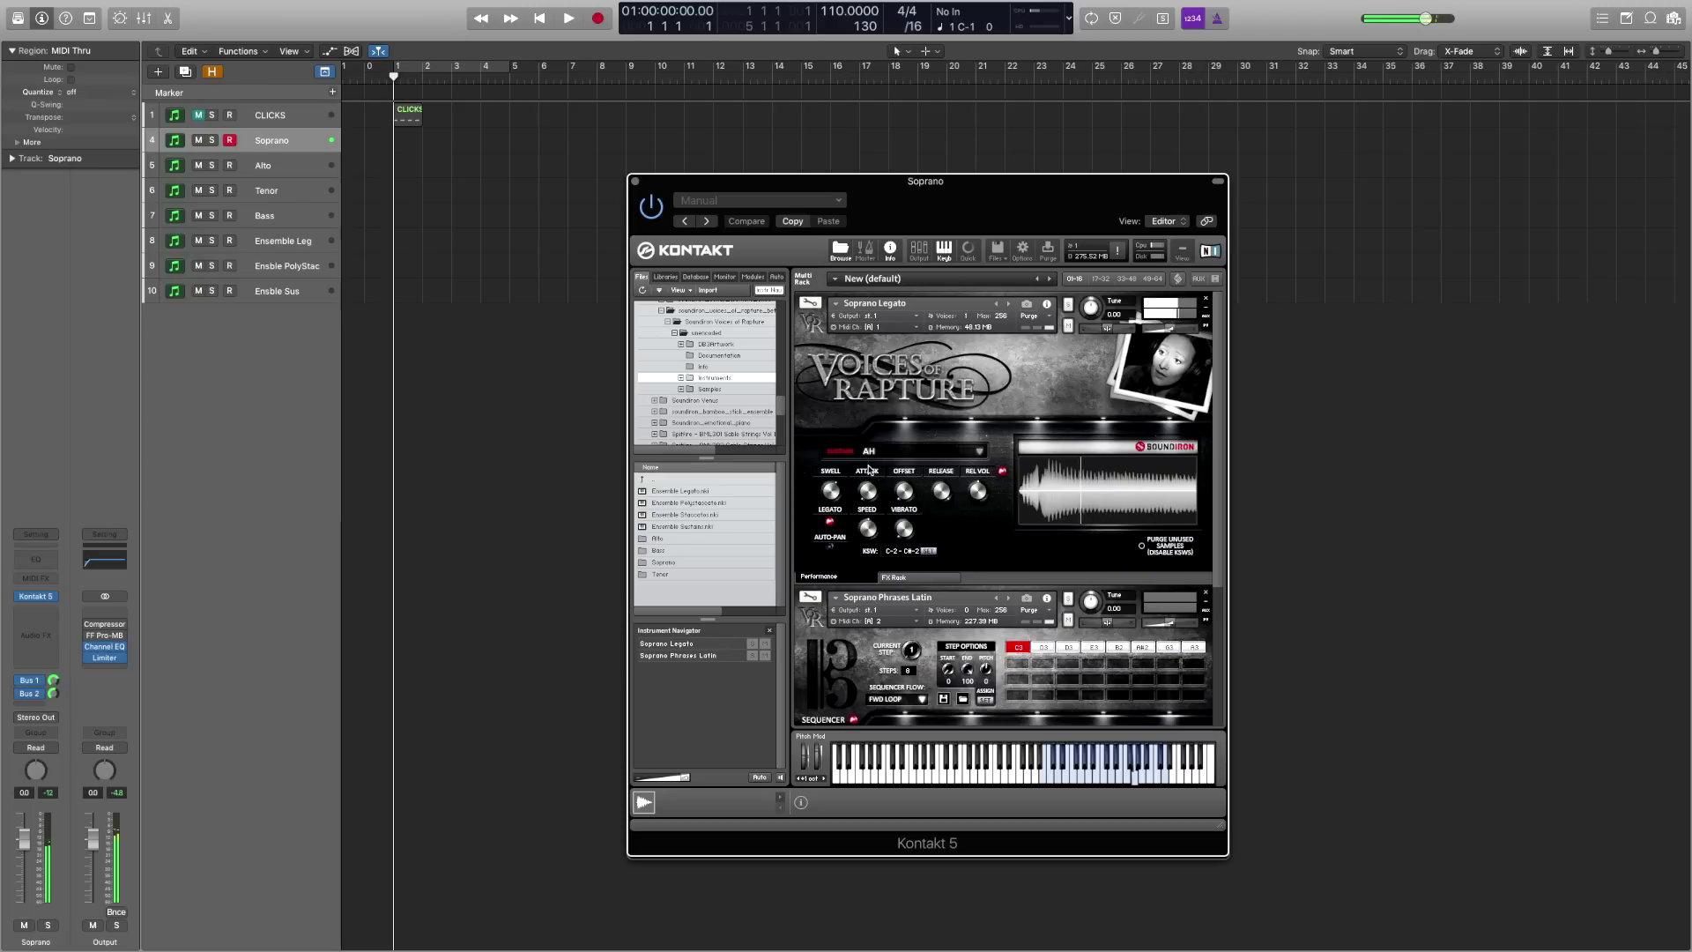
{"action": "left_click", "coordinate": [1069, 325]}
{"action": "left_click_drag", "start_coordinate": [1217, 343], "coordinate": [1227, 487]}
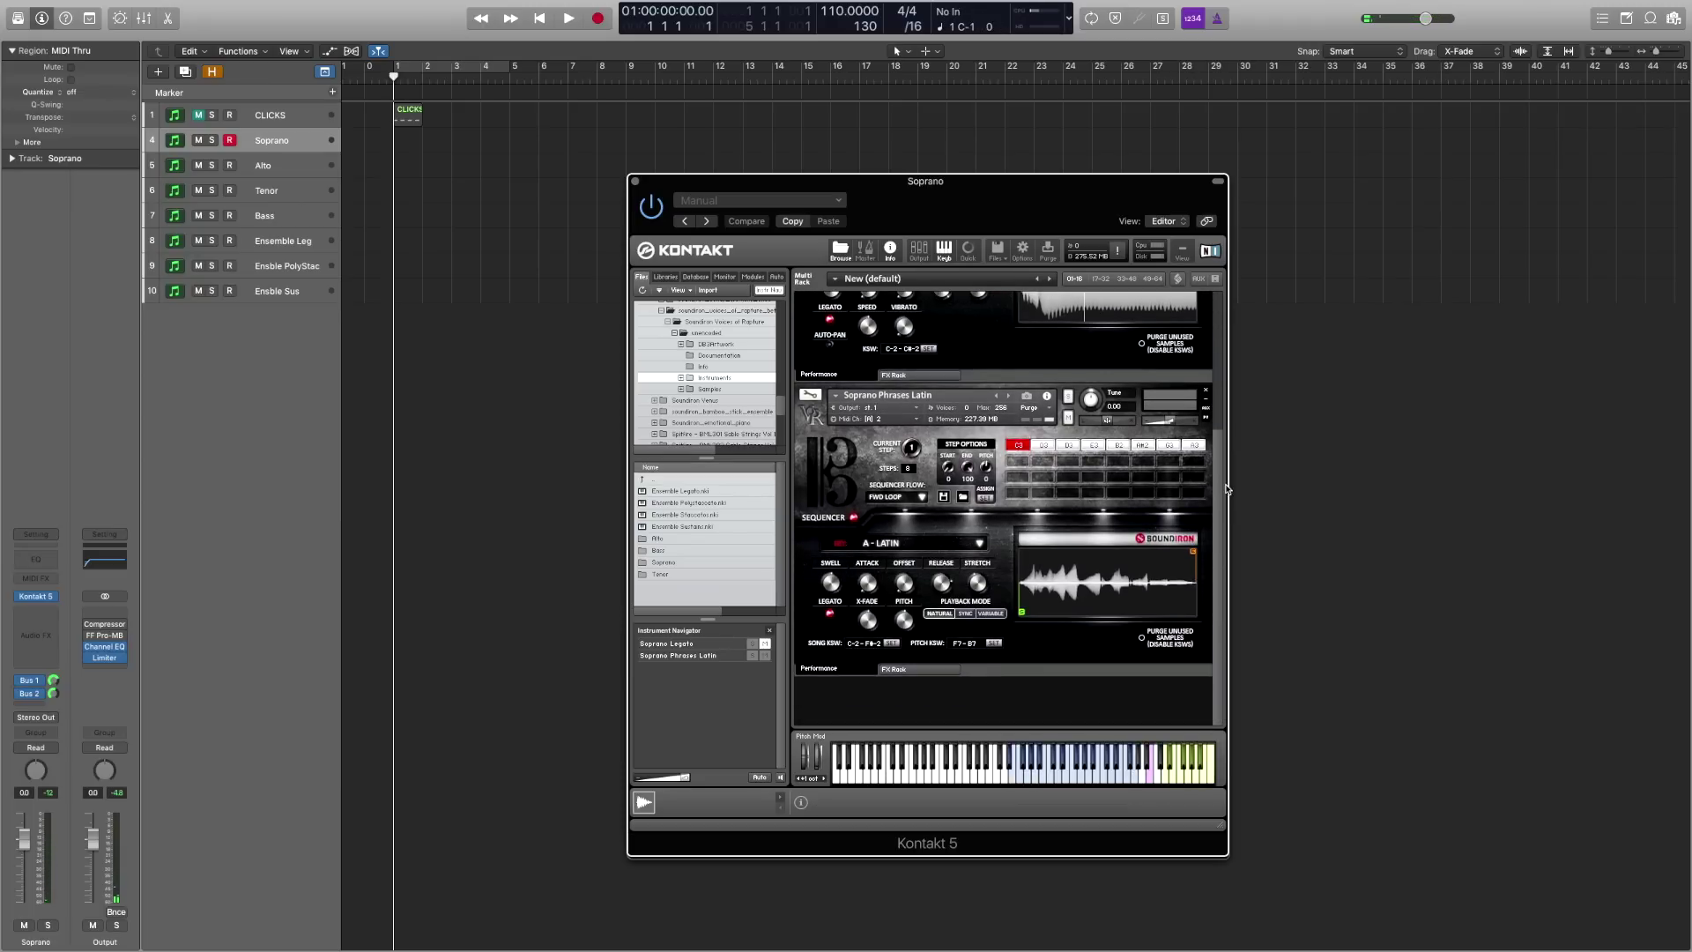
Step: Assign Soprano Phrases Latin to MIDI channel A 1 and set its phrase group to C - Latin
{"action": "left_click", "coordinate": [994, 430]}
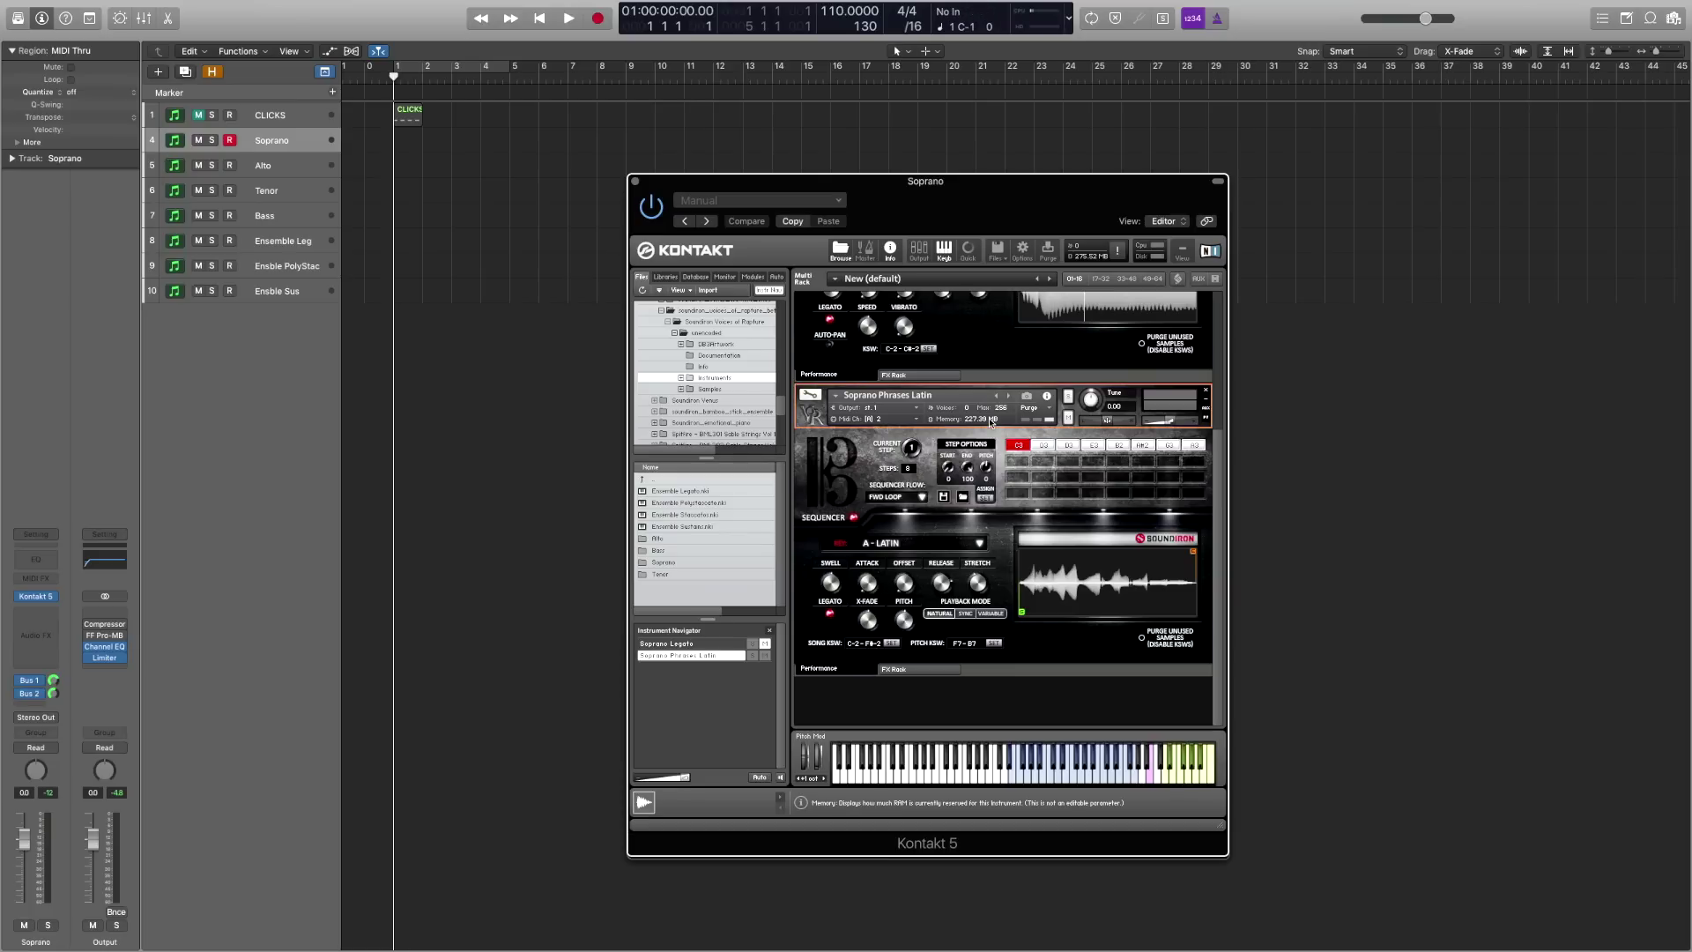
{"action": "left_click", "coordinate": [885, 420]}
{"action": "mouse_move", "coordinate": [904, 443]}
{"action": "left_click", "coordinate": [957, 445]}
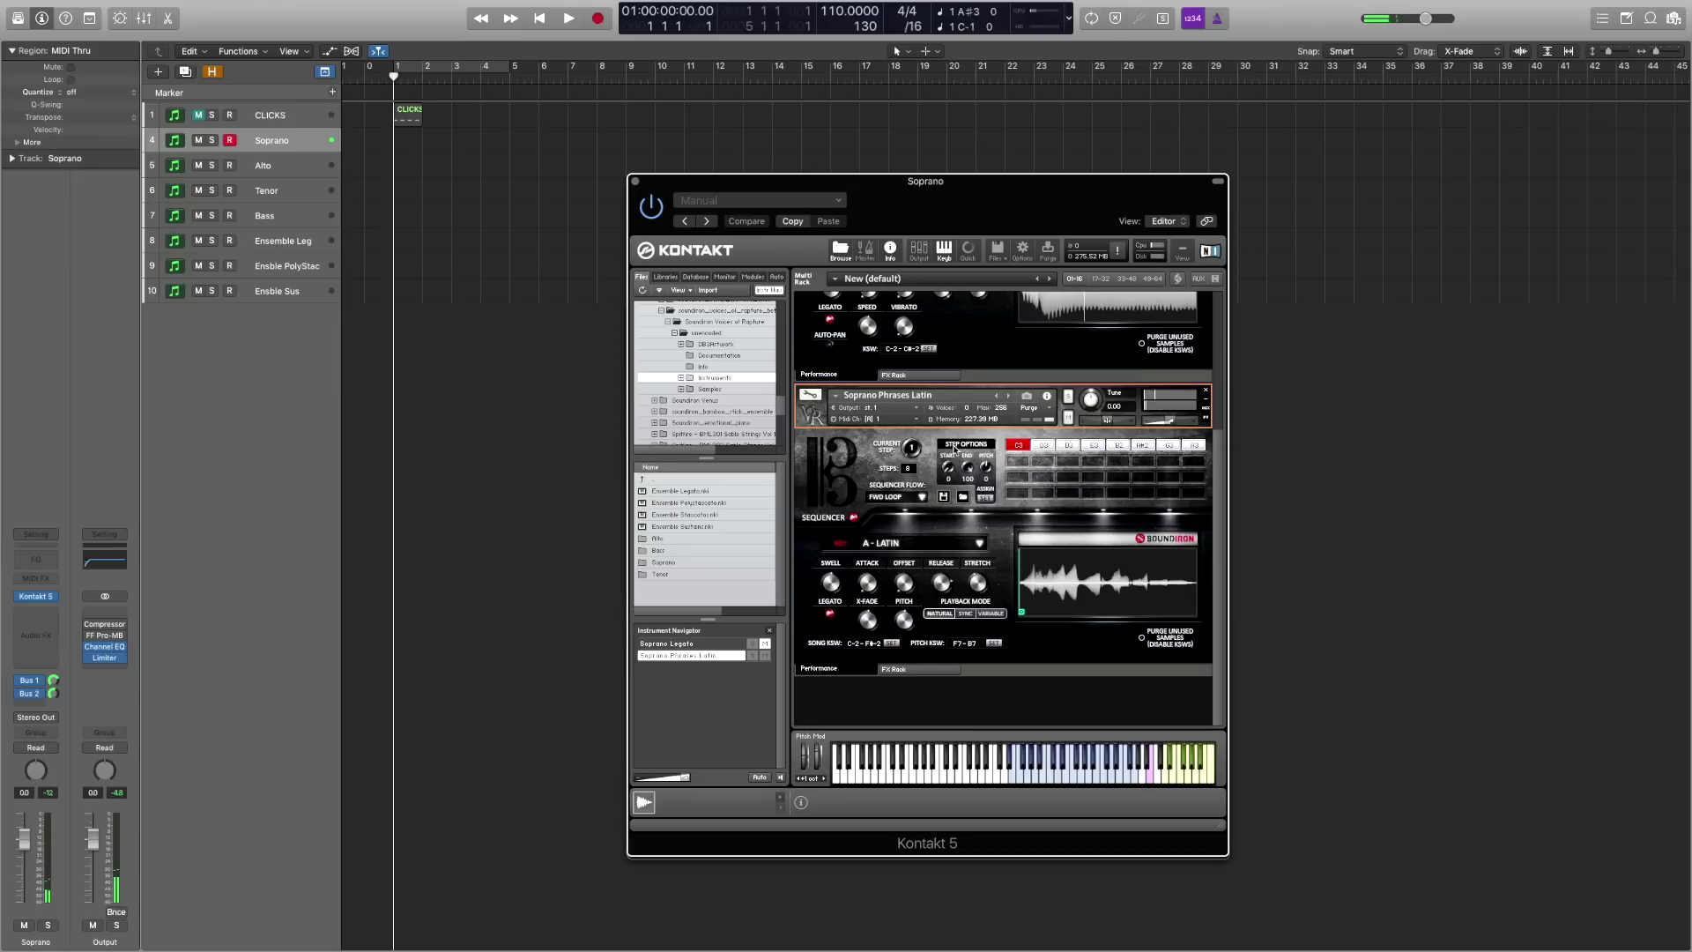
{"action": "left_click", "coordinate": [950, 548]}
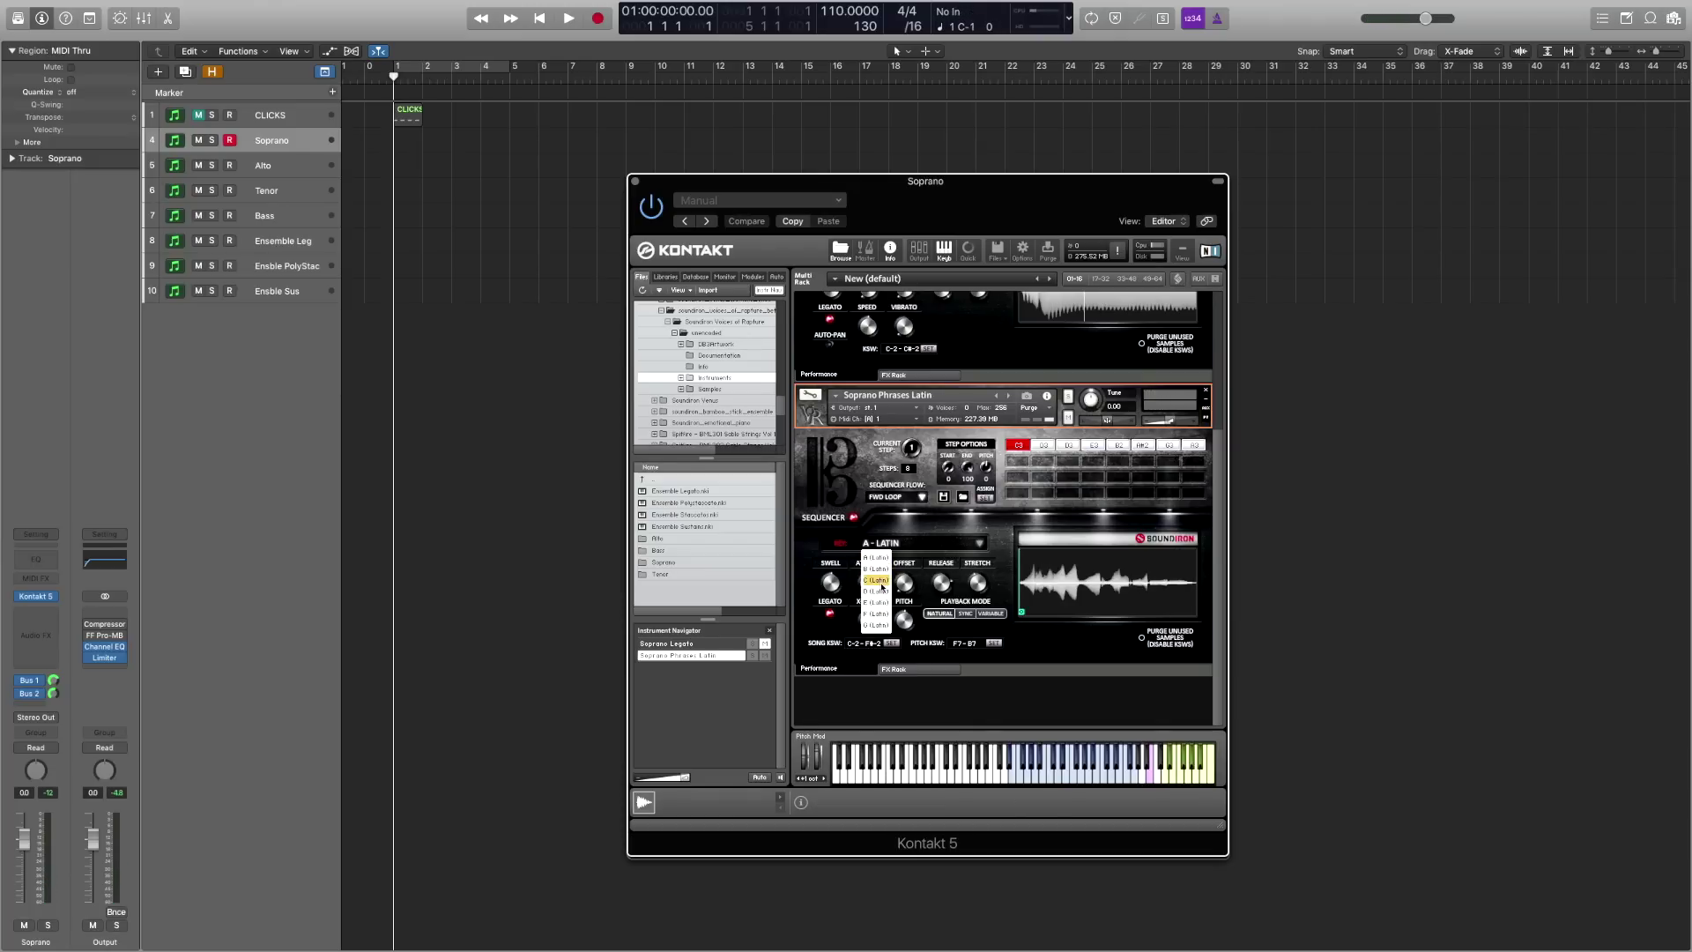
{"action": "left_click", "coordinate": [880, 581]}
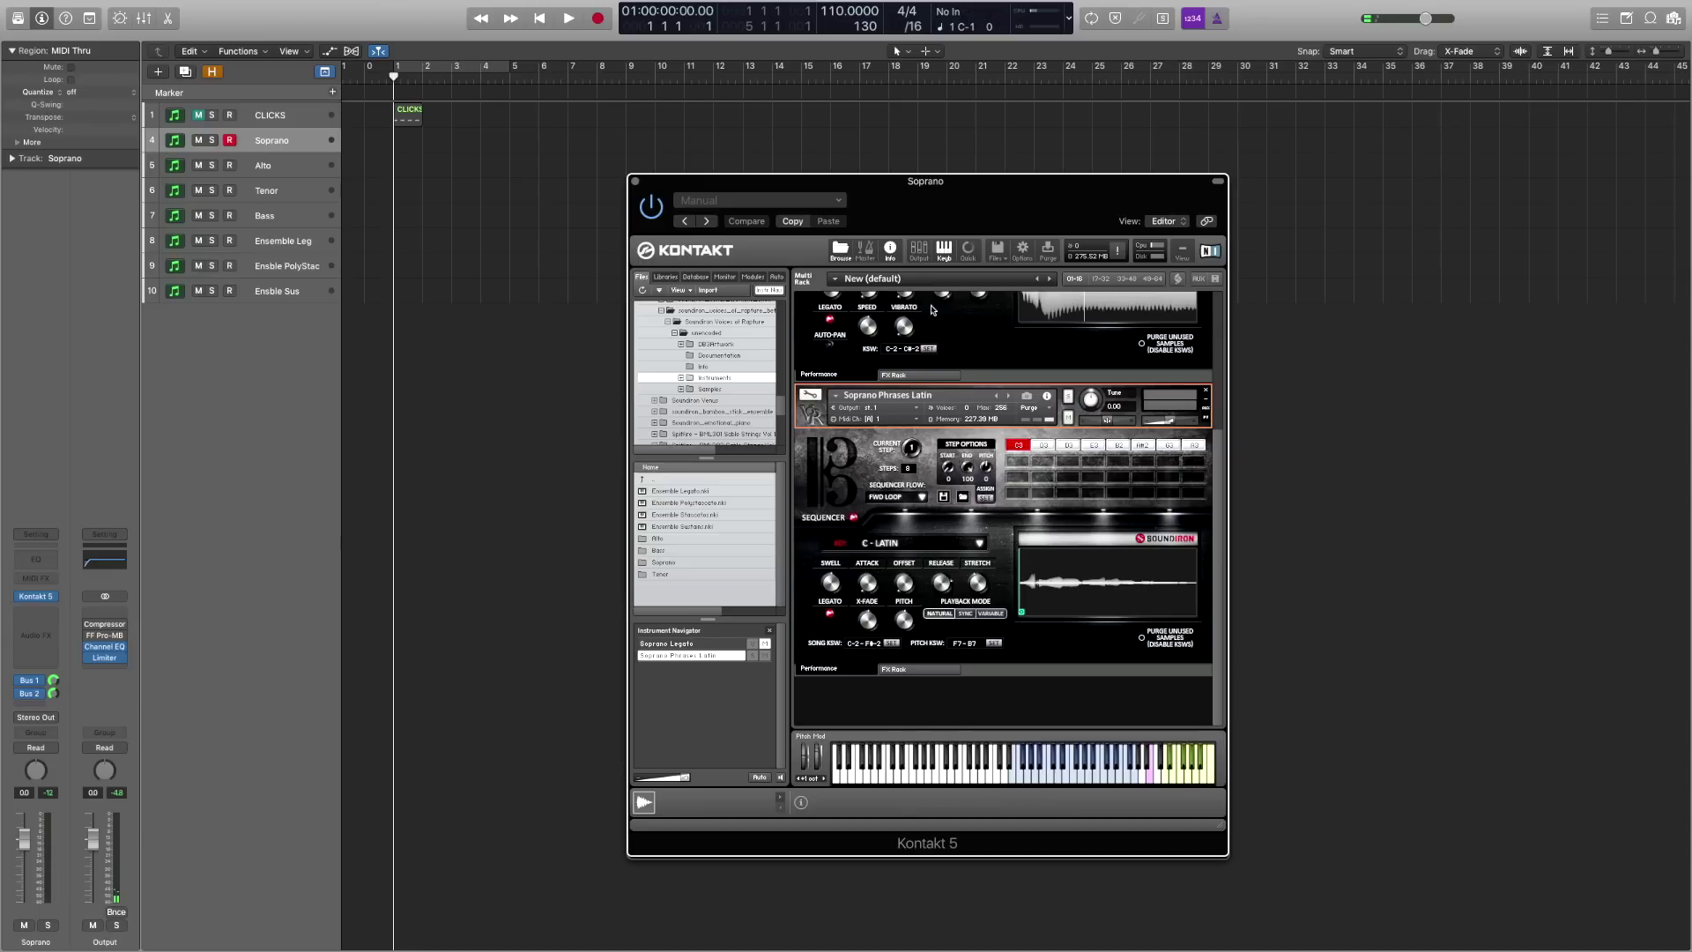
Step: Close the Soprano instrument window, switch to the Alto track, and mute Alto Legato
{"action": "left_click", "coordinate": [637, 183]}
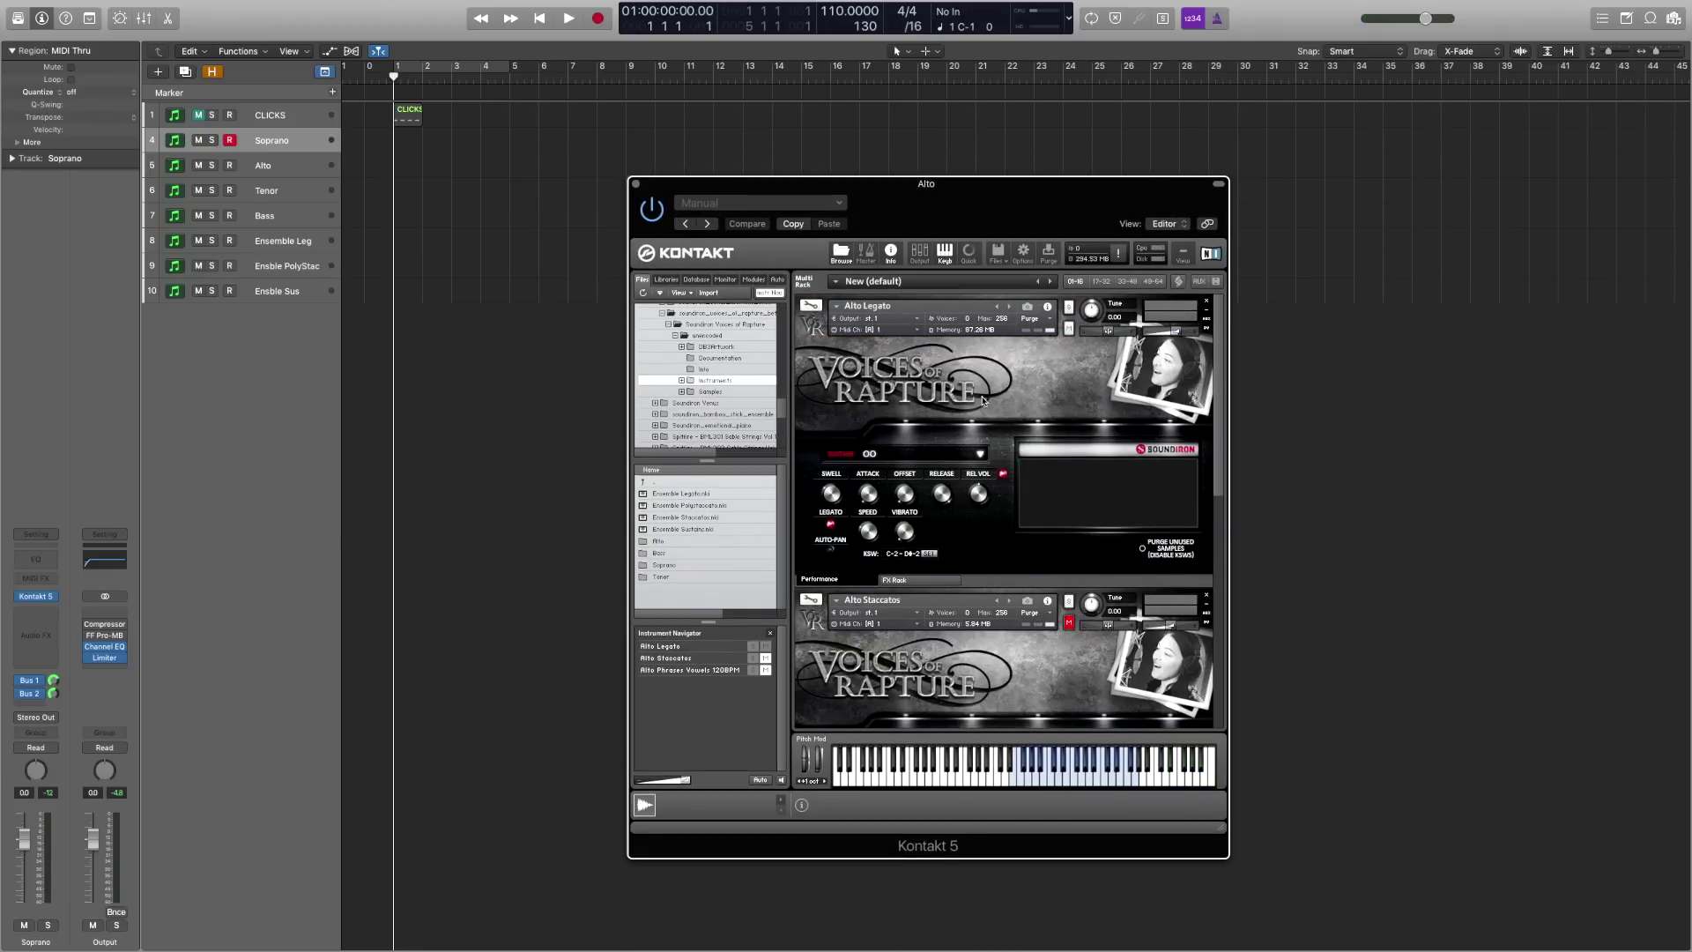
{"action": "key", "text": "Down"}
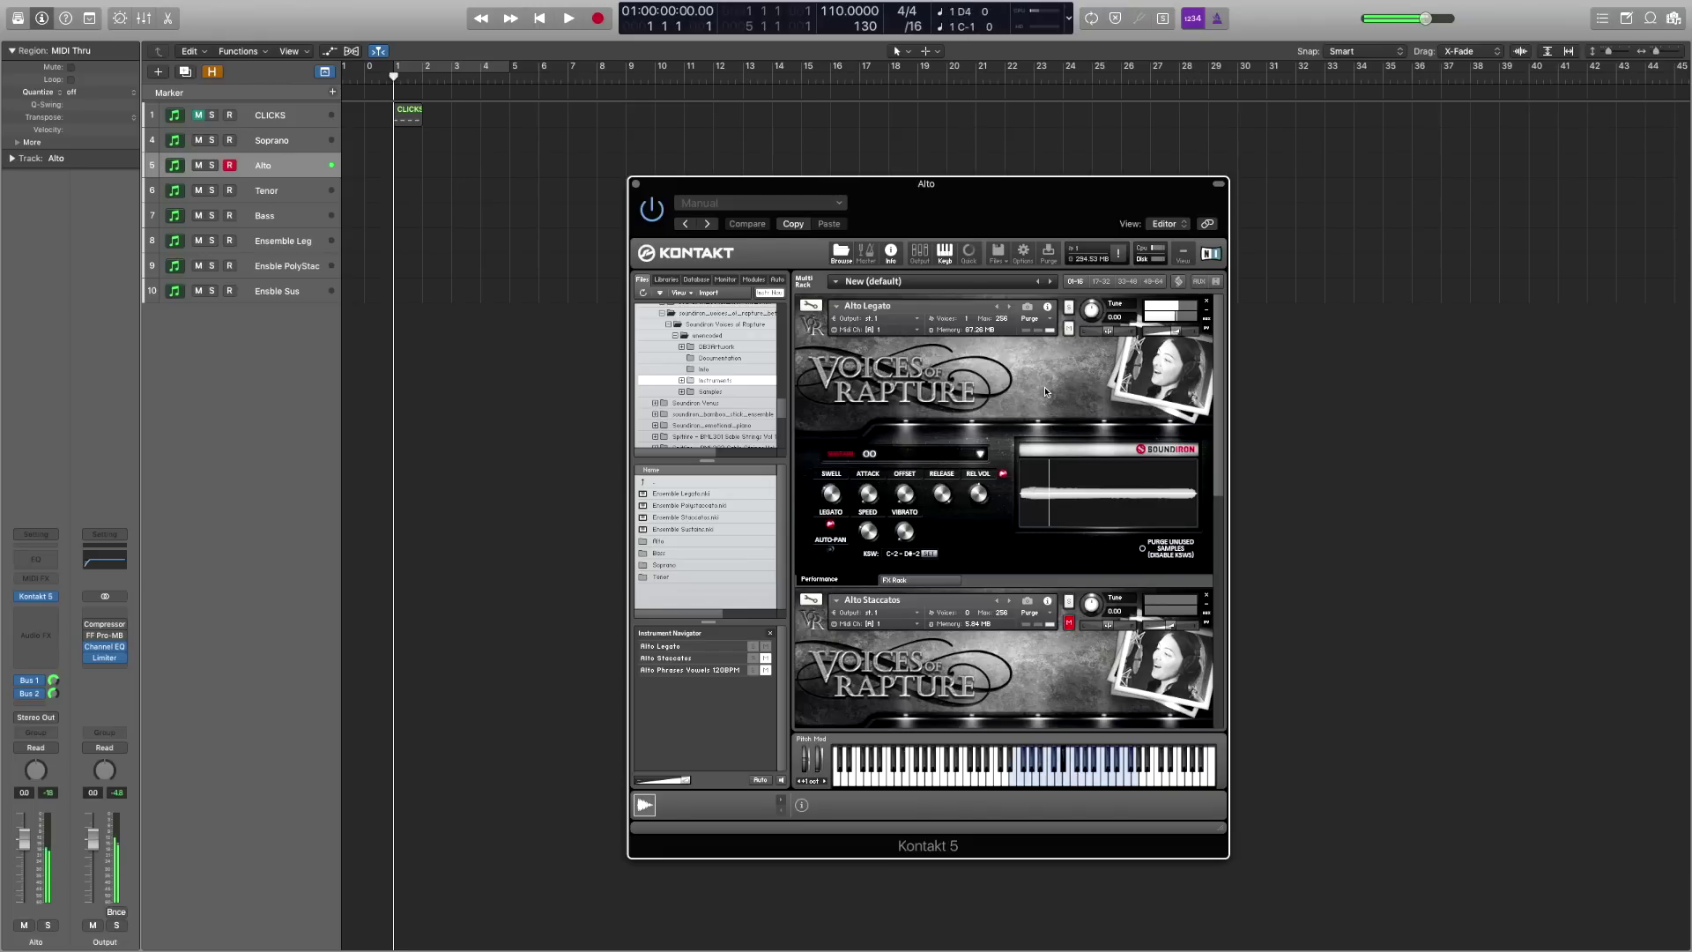
{"action": "mouse_move", "coordinate": [1218, 368]}
{"action": "left_mouse_down"}
{"action": "mouse_move", "coordinate": [1230, 451]}
{"action": "mouse_move", "coordinate": [1227, 373]}
{"action": "left_mouse_up"}
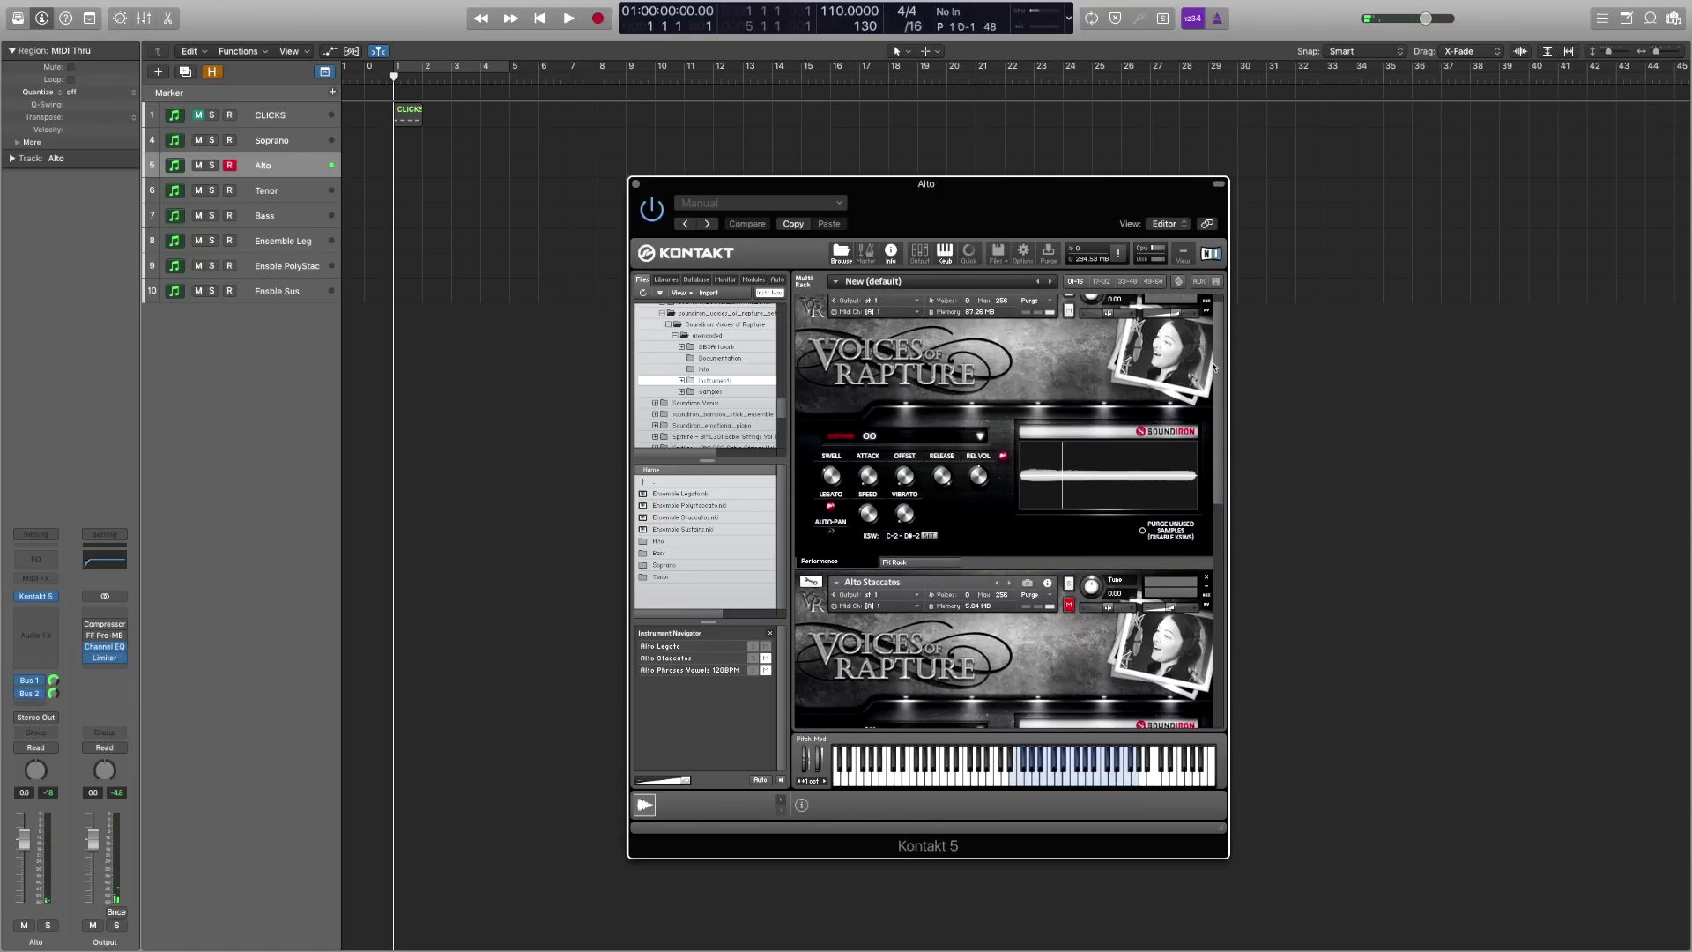
{"action": "left_click", "coordinate": [1070, 311]}
Step: Unmute Alto Staccatos and change its articulation to MM, then to EE
{"action": "scroll", "coordinate": [1137, 414], "scroll_direction": "down", "scroll_amount": 6}
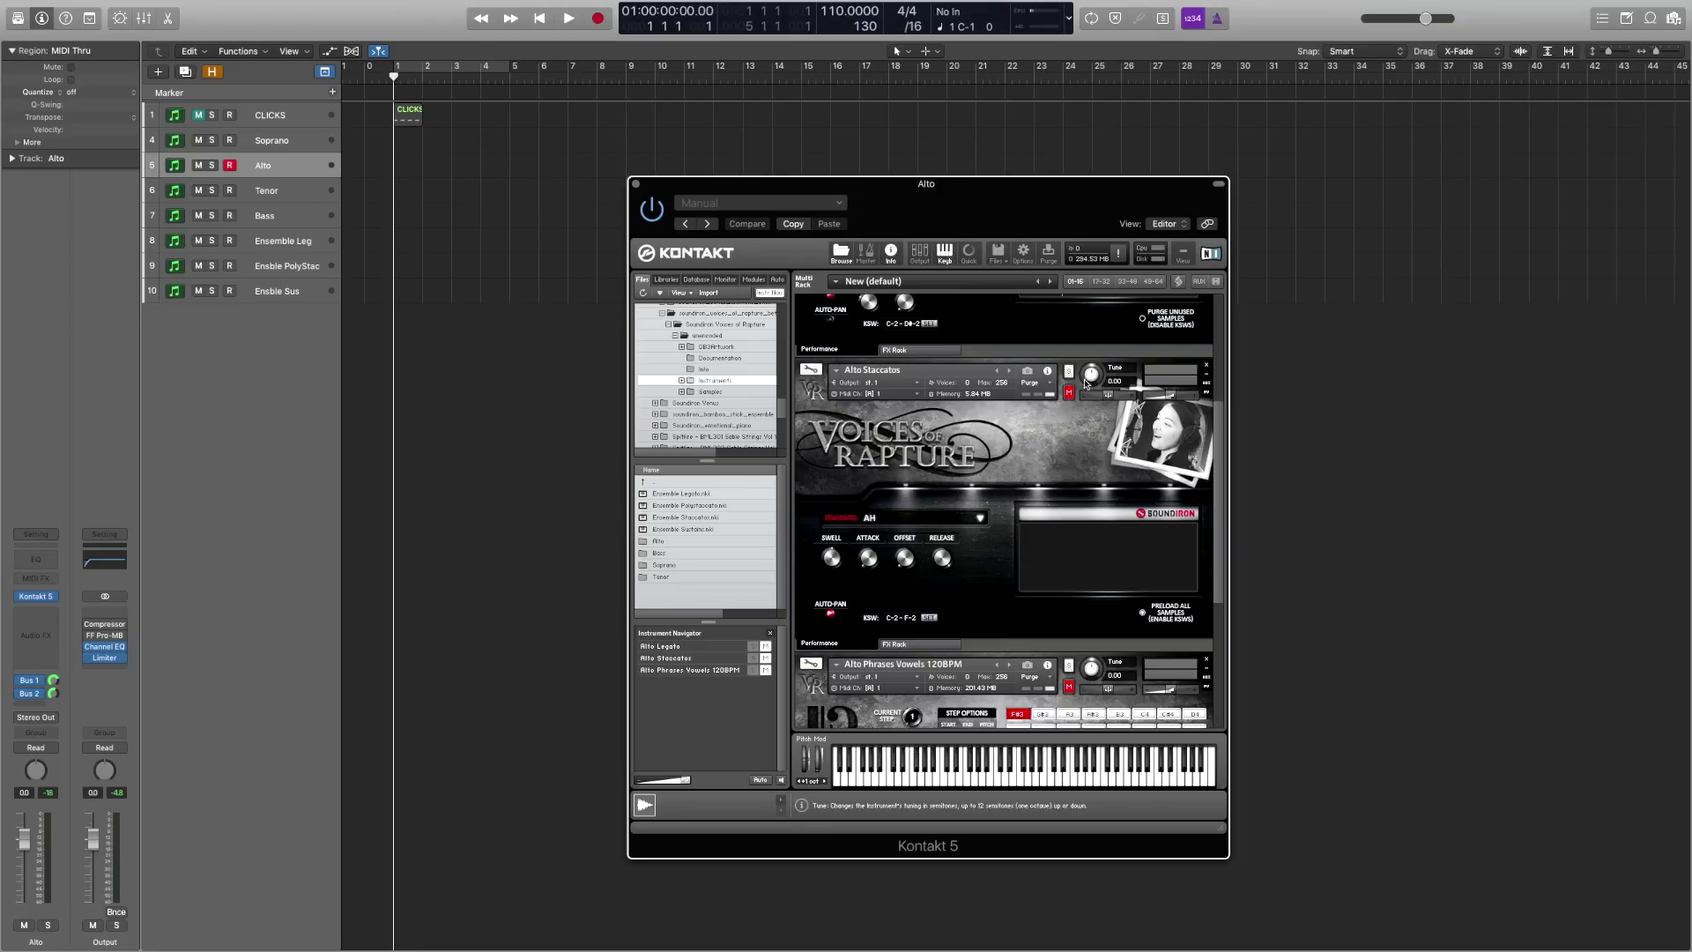
{"action": "left_click", "coordinate": [1069, 393]}
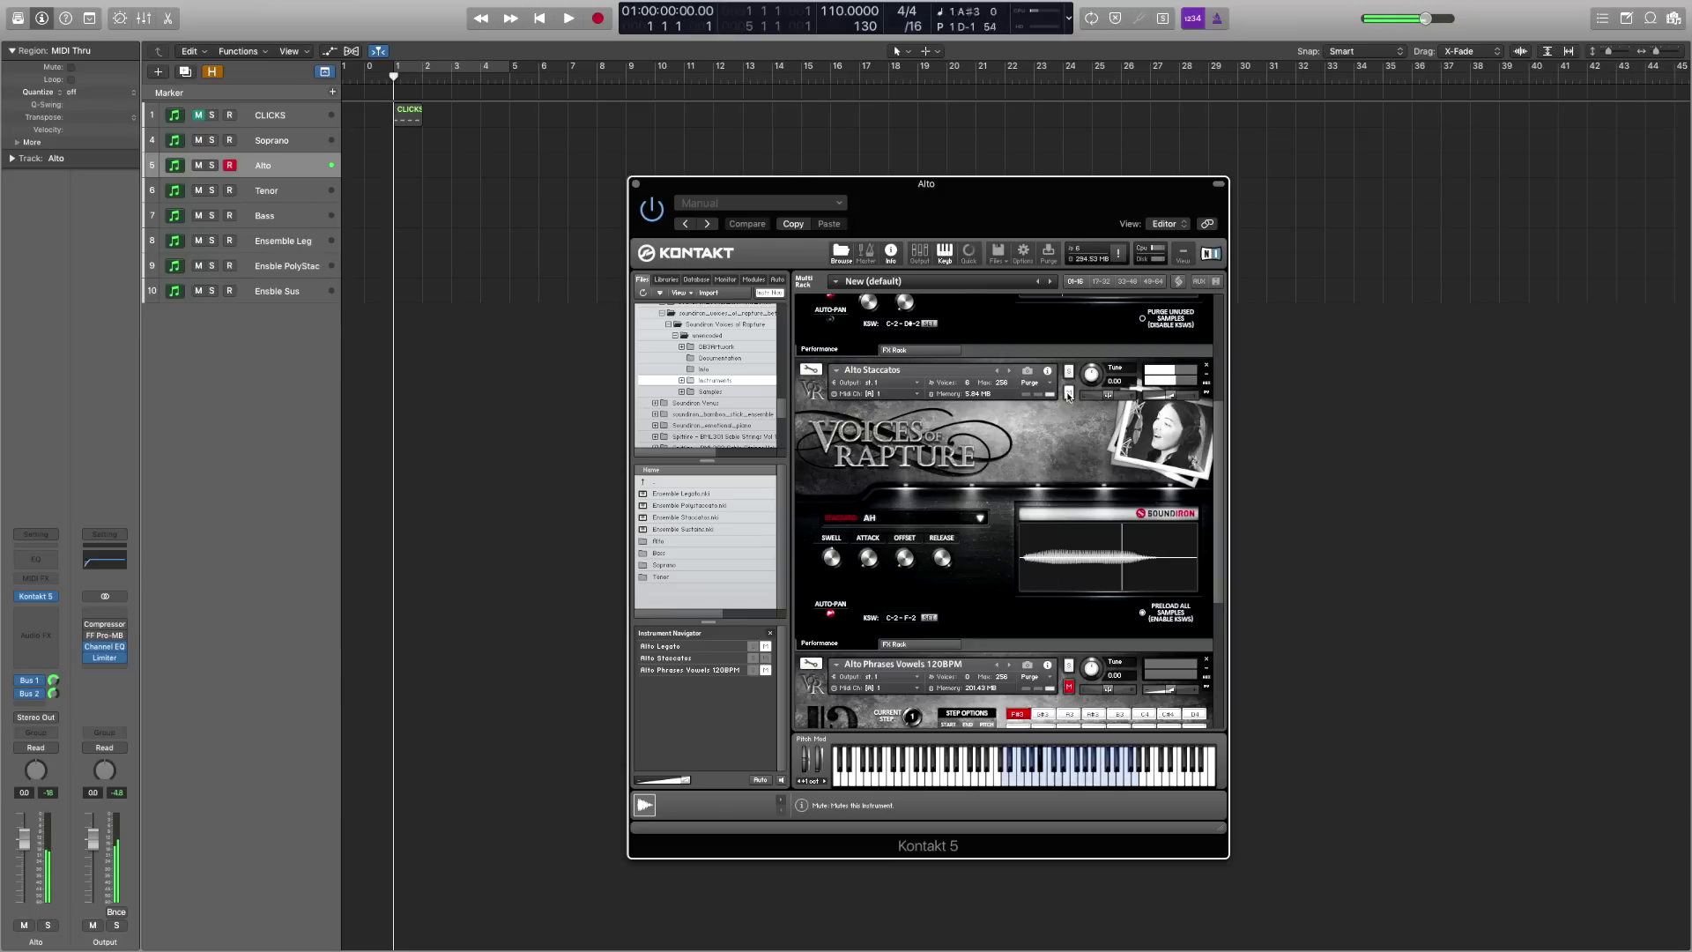
{"action": "left_click", "coordinate": [981, 519]}
{"action": "left_click", "coordinate": [870, 566]}
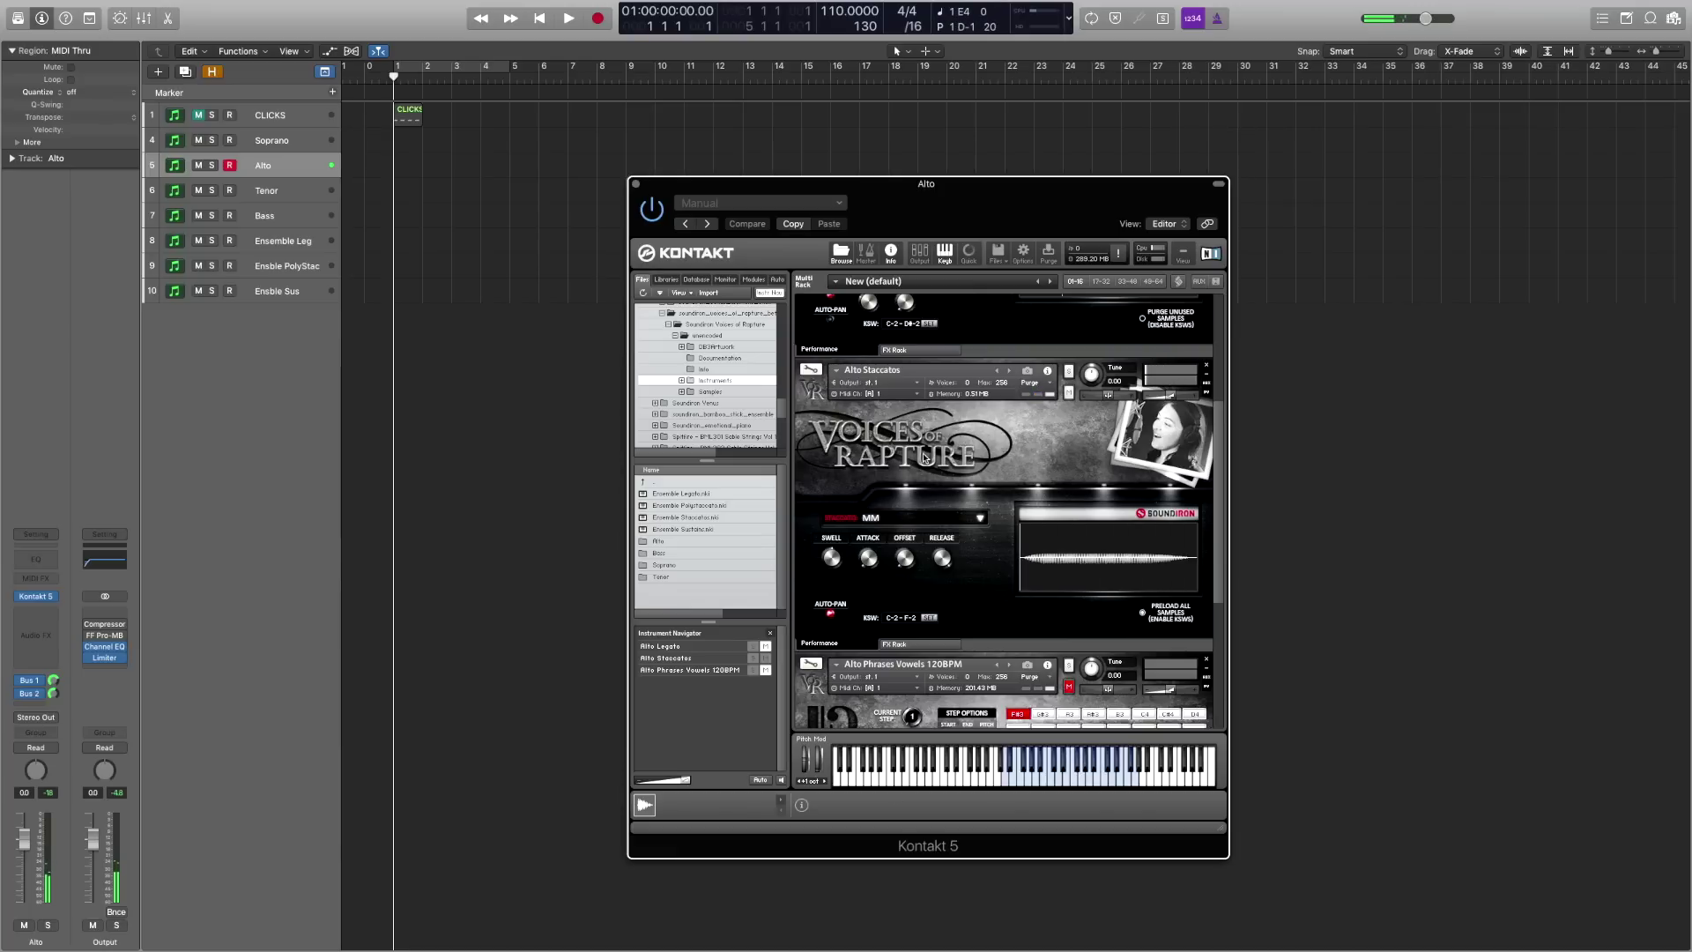
{"action": "left_click", "coordinate": [981, 519]}
{"action": "left_click", "coordinate": [872, 545]}
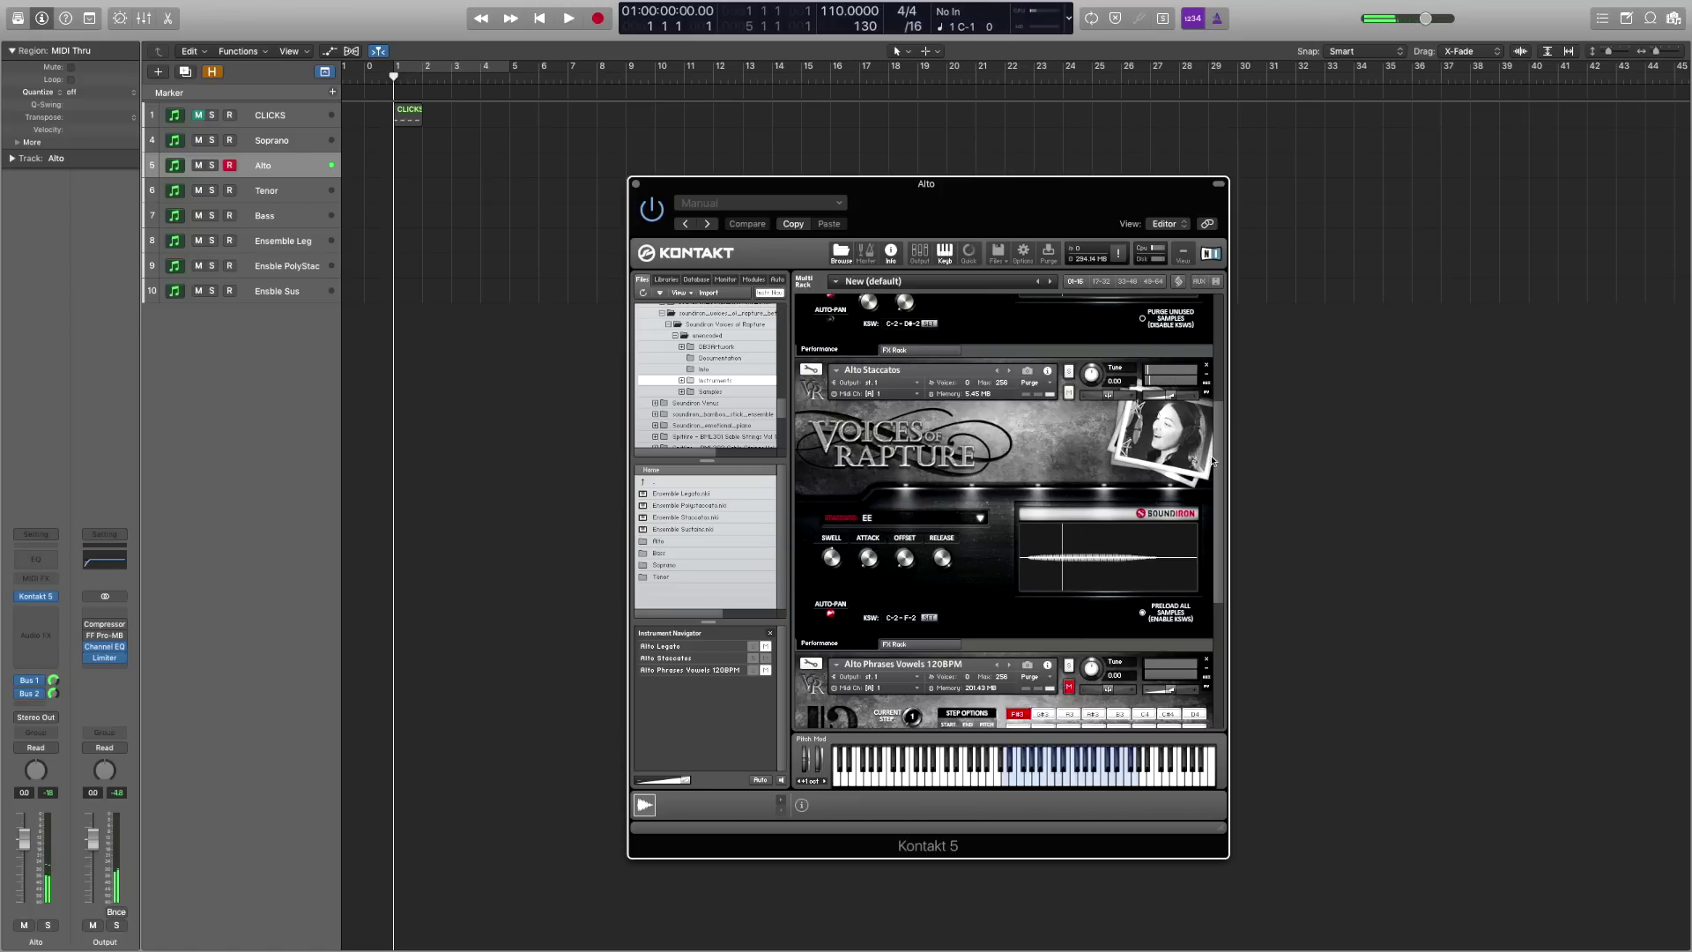
Step: Swap the active instrument from Alto Staccatos to Alto Phrases Vowels 120BPM with their mutes, and view its list of phrase groups
{"action": "left_click_drag", "start_coordinate": [1219, 426], "coordinate": [1228, 573]}
{"action": "left_click", "coordinate": [1069, 420]}
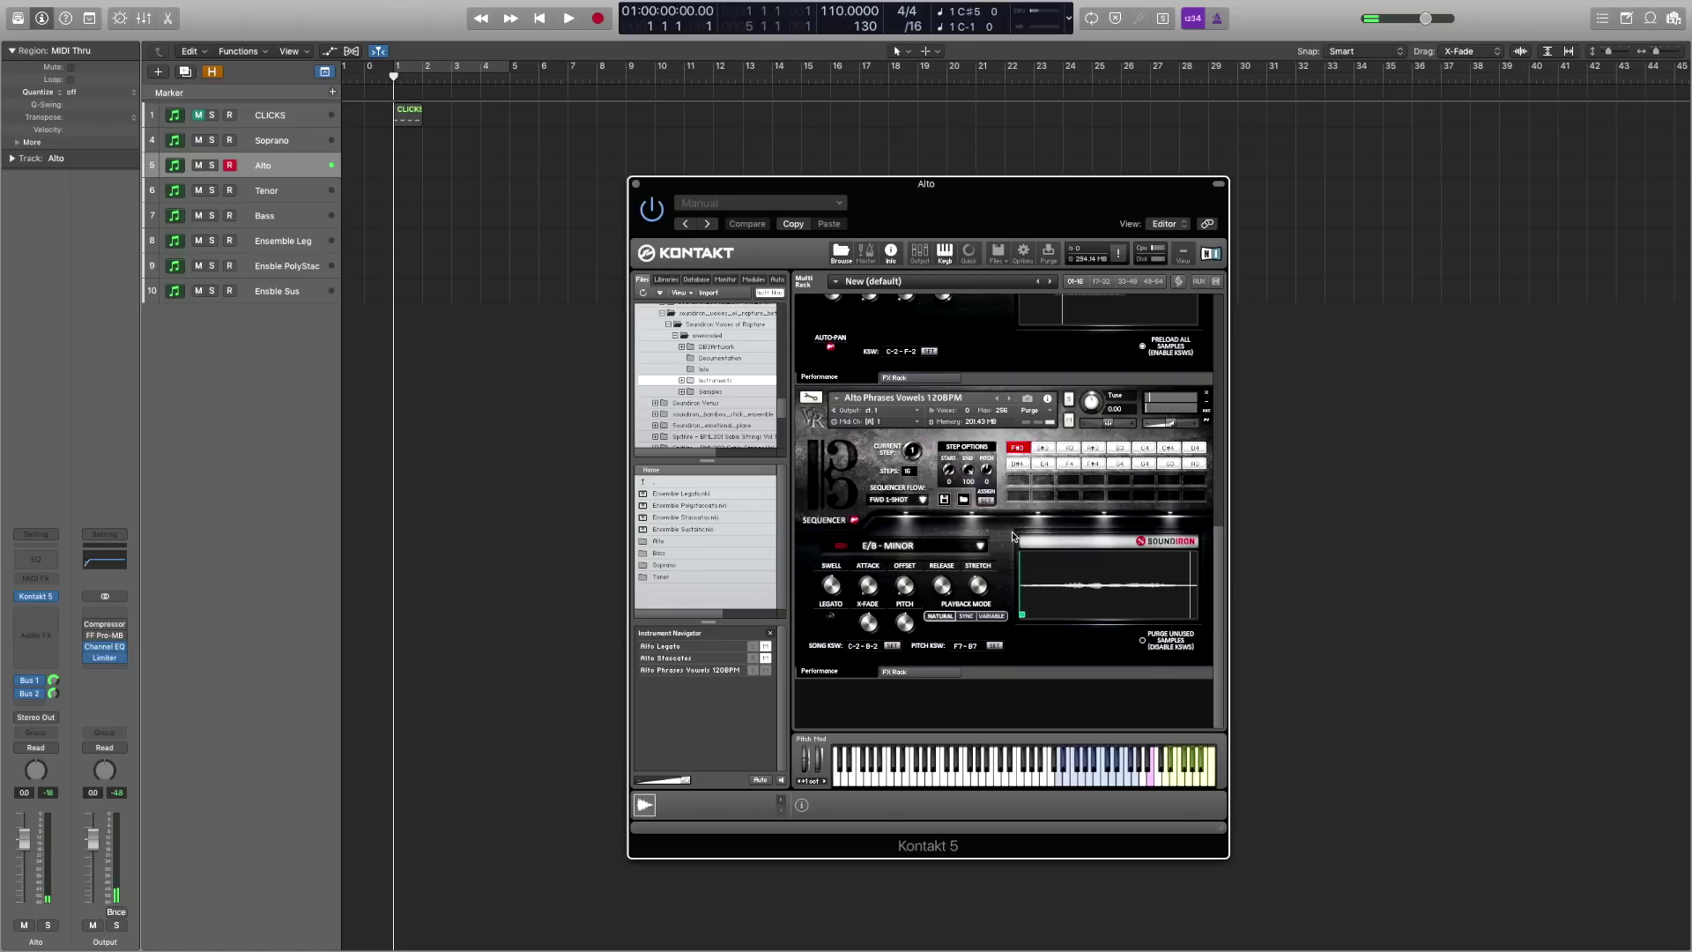
{"action": "left_click", "coordinate": [968, 545]}
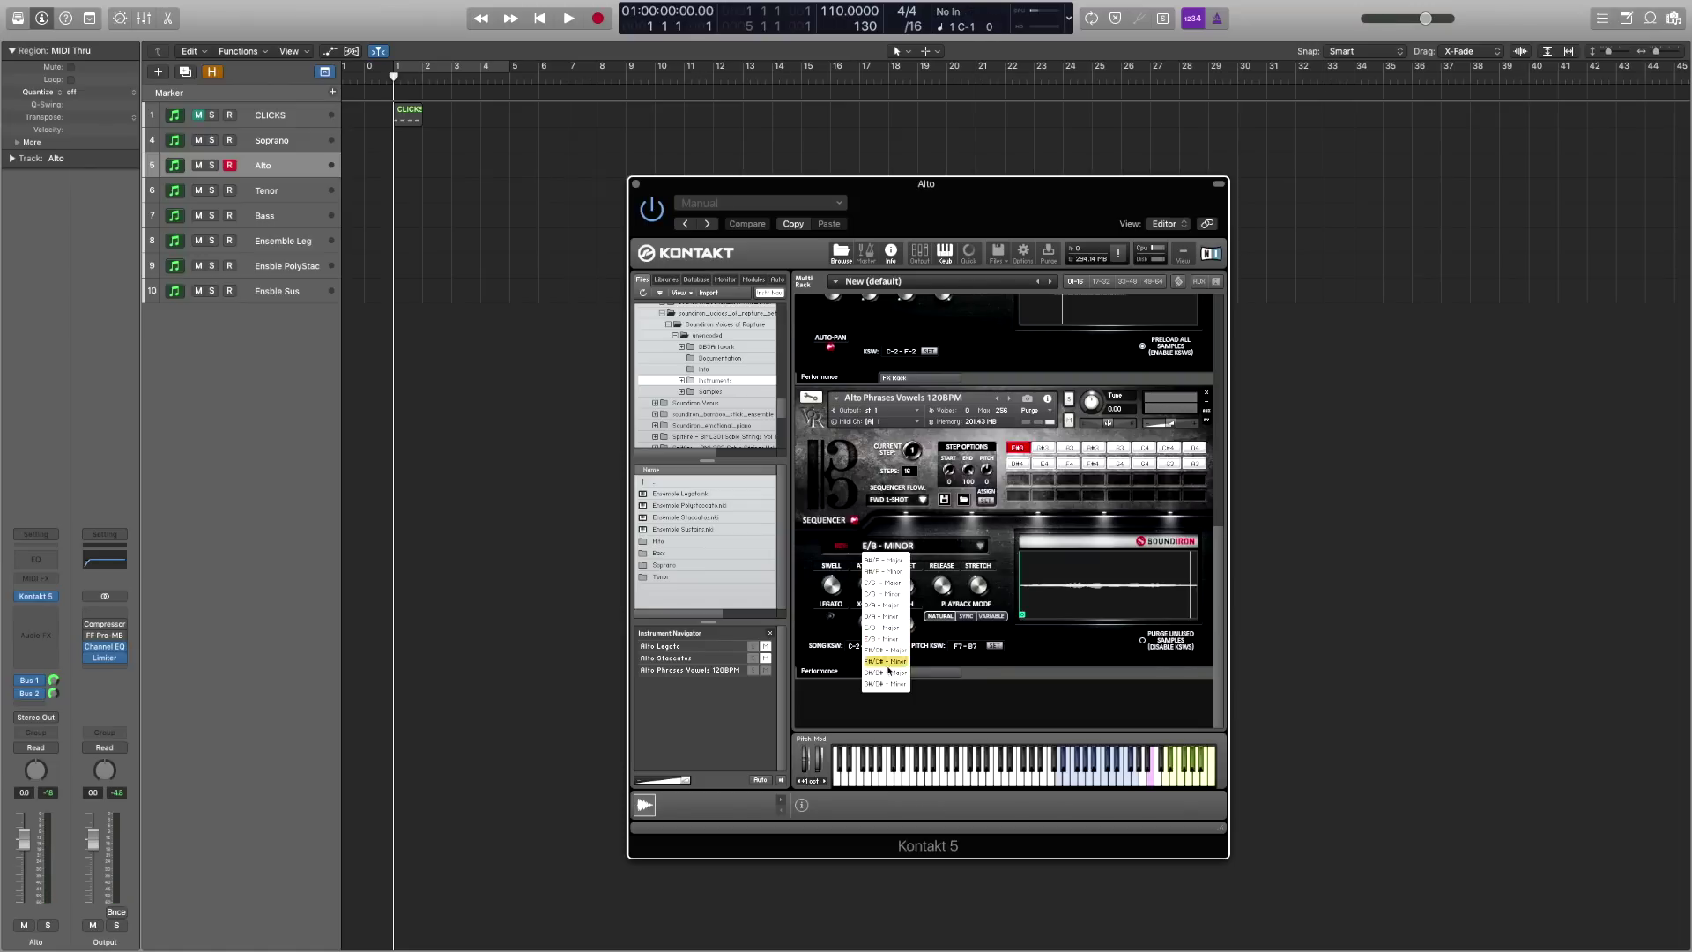
{"action": "left_click", "coordinate": [1033, 637]}
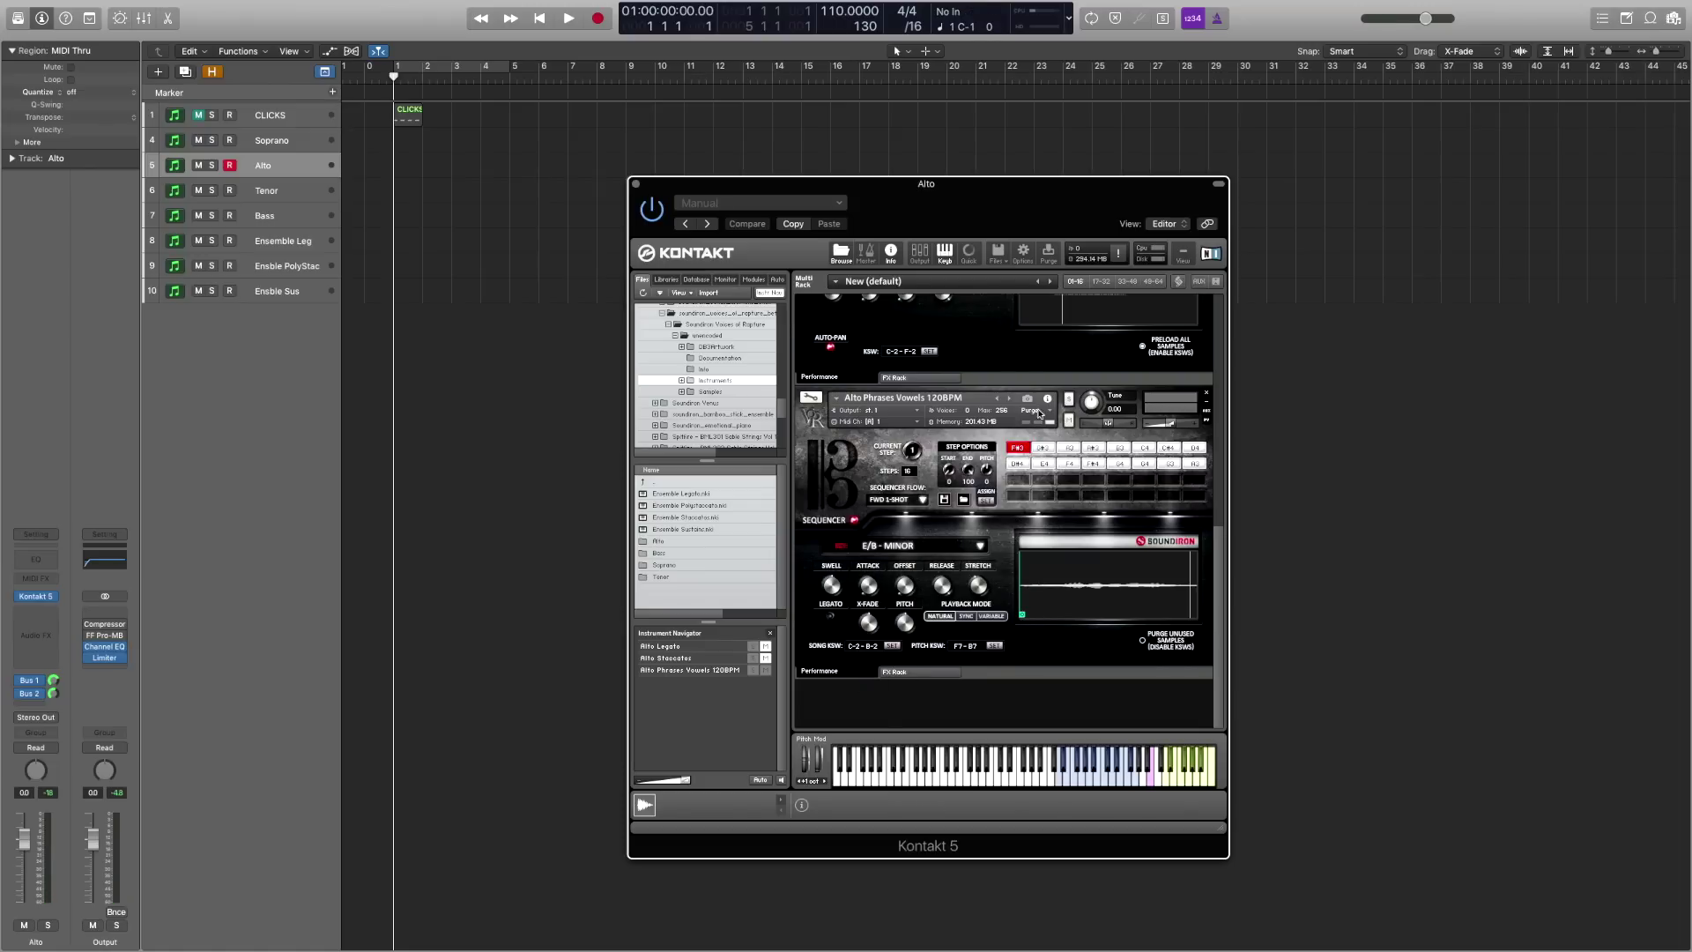
Step: Close the Alto instrument window, switch to the Tenor track, and mute Tenor Legato
{"action": "left_click", "coordinate": [636, 184]}
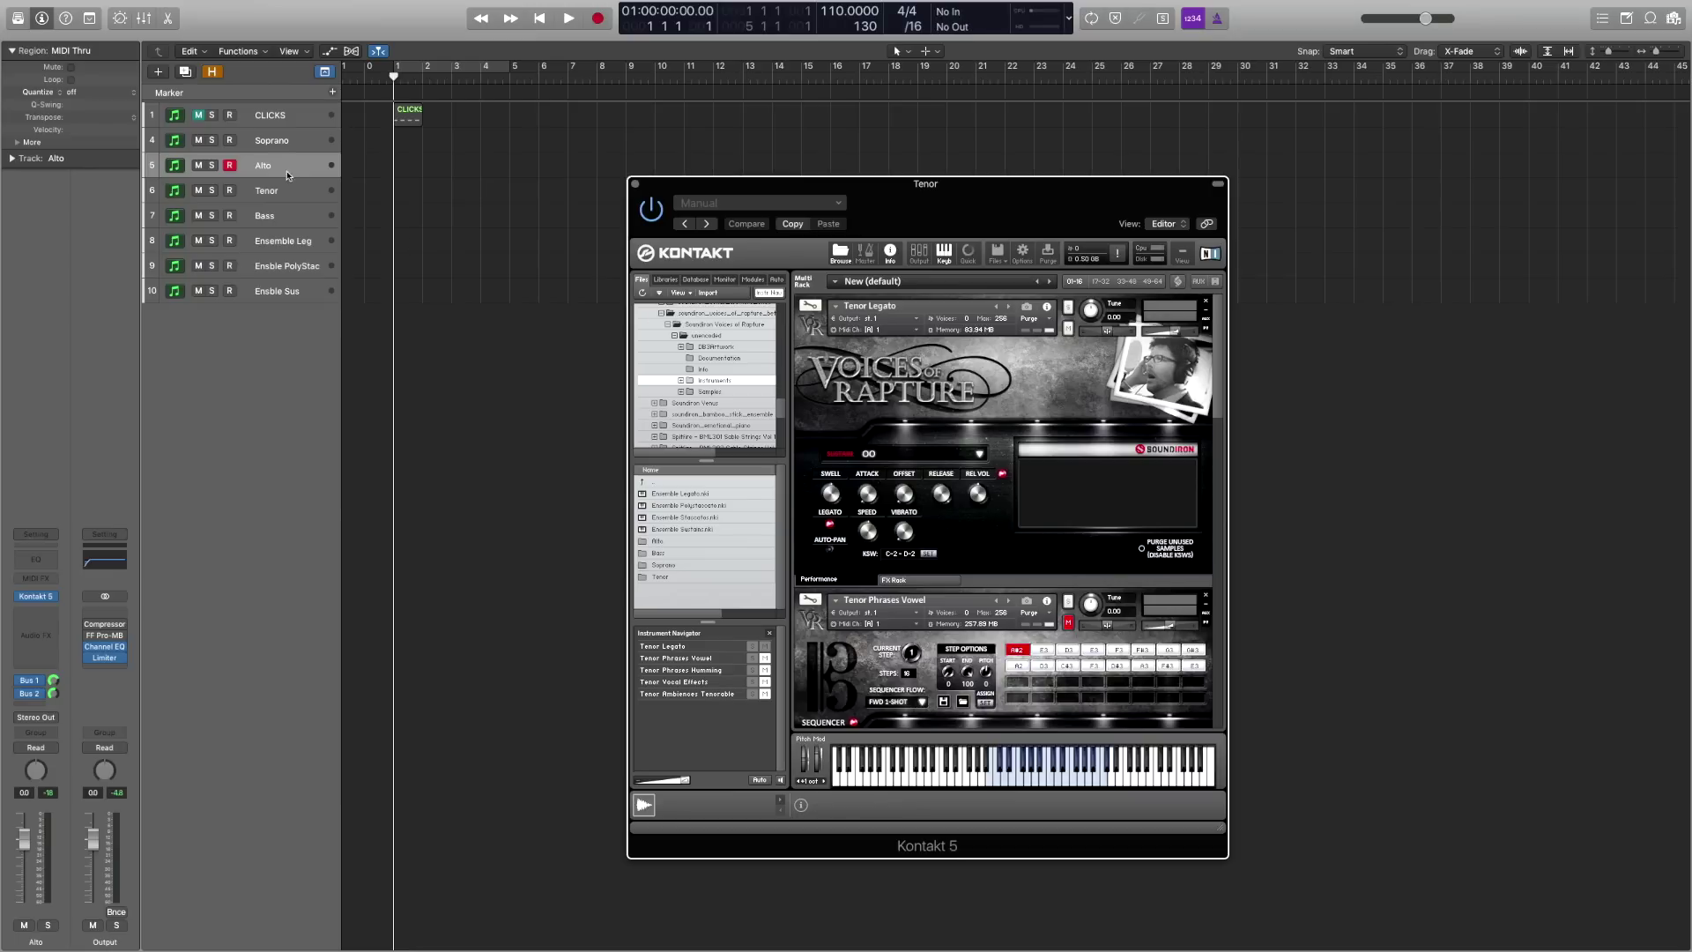
{"action": "left_click", "coordinate": [268, 190]}
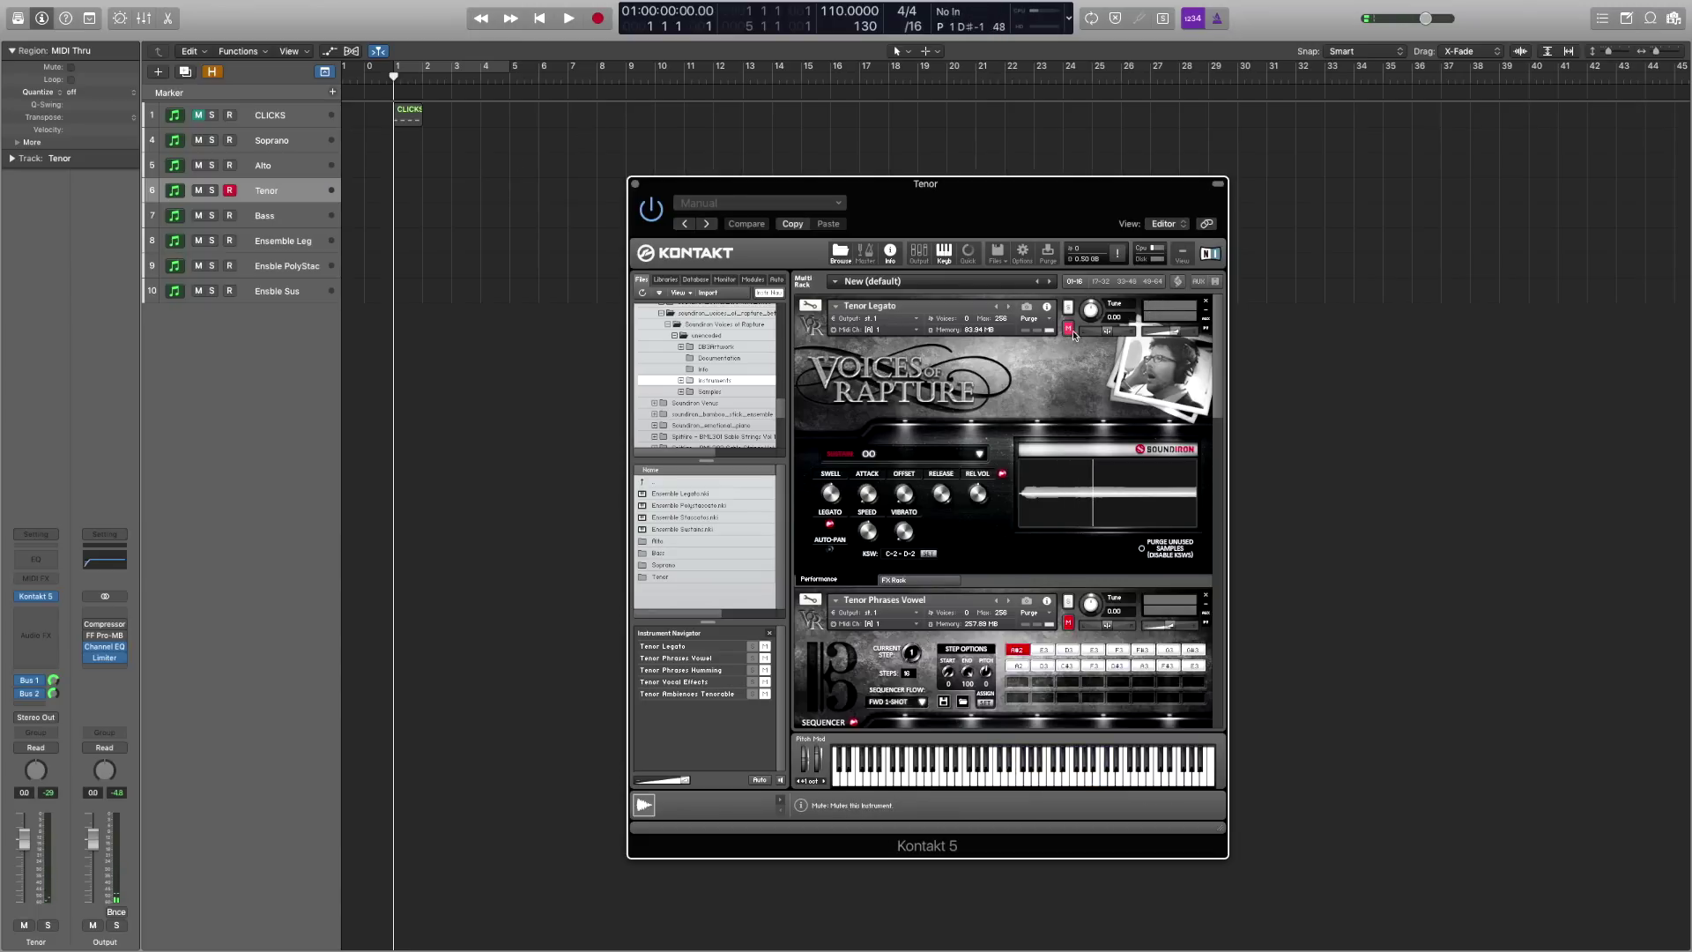
Step: Unmute Tenor Phrases Vowel and set its phrase group to E/B - Vowel
{"action": "scroll", "coordinate": [1223, 368], "scroll_direction": "down", "scroll_amount": 3}
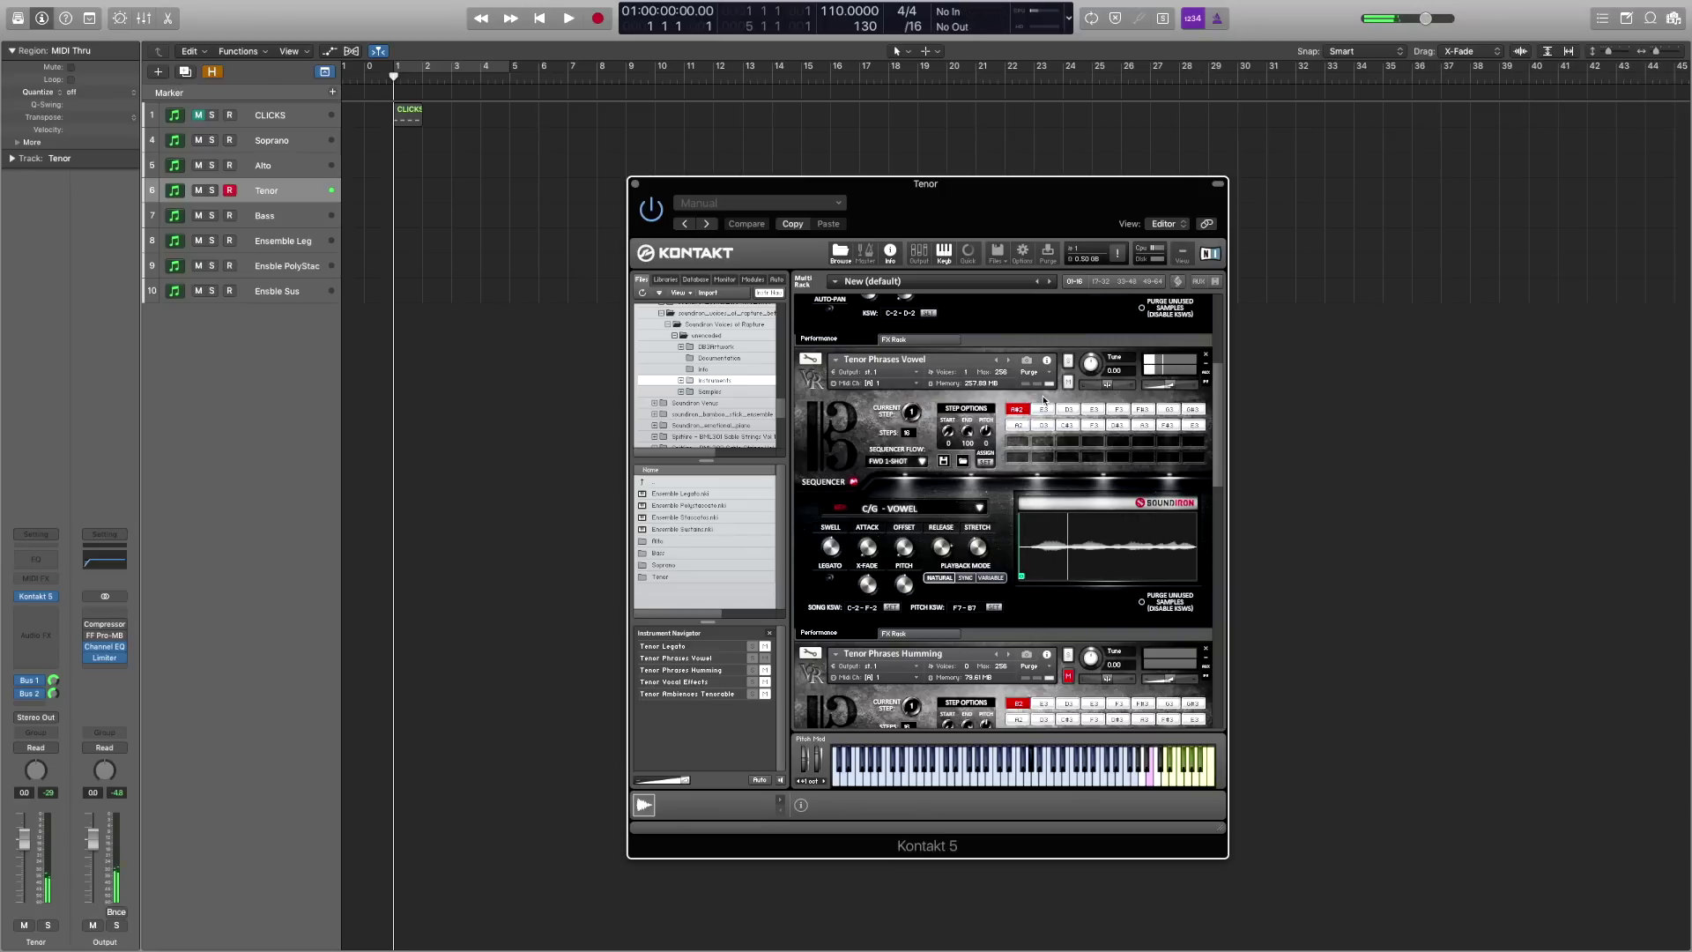
{"action": "left_click", "coordinate": [975, 511]}
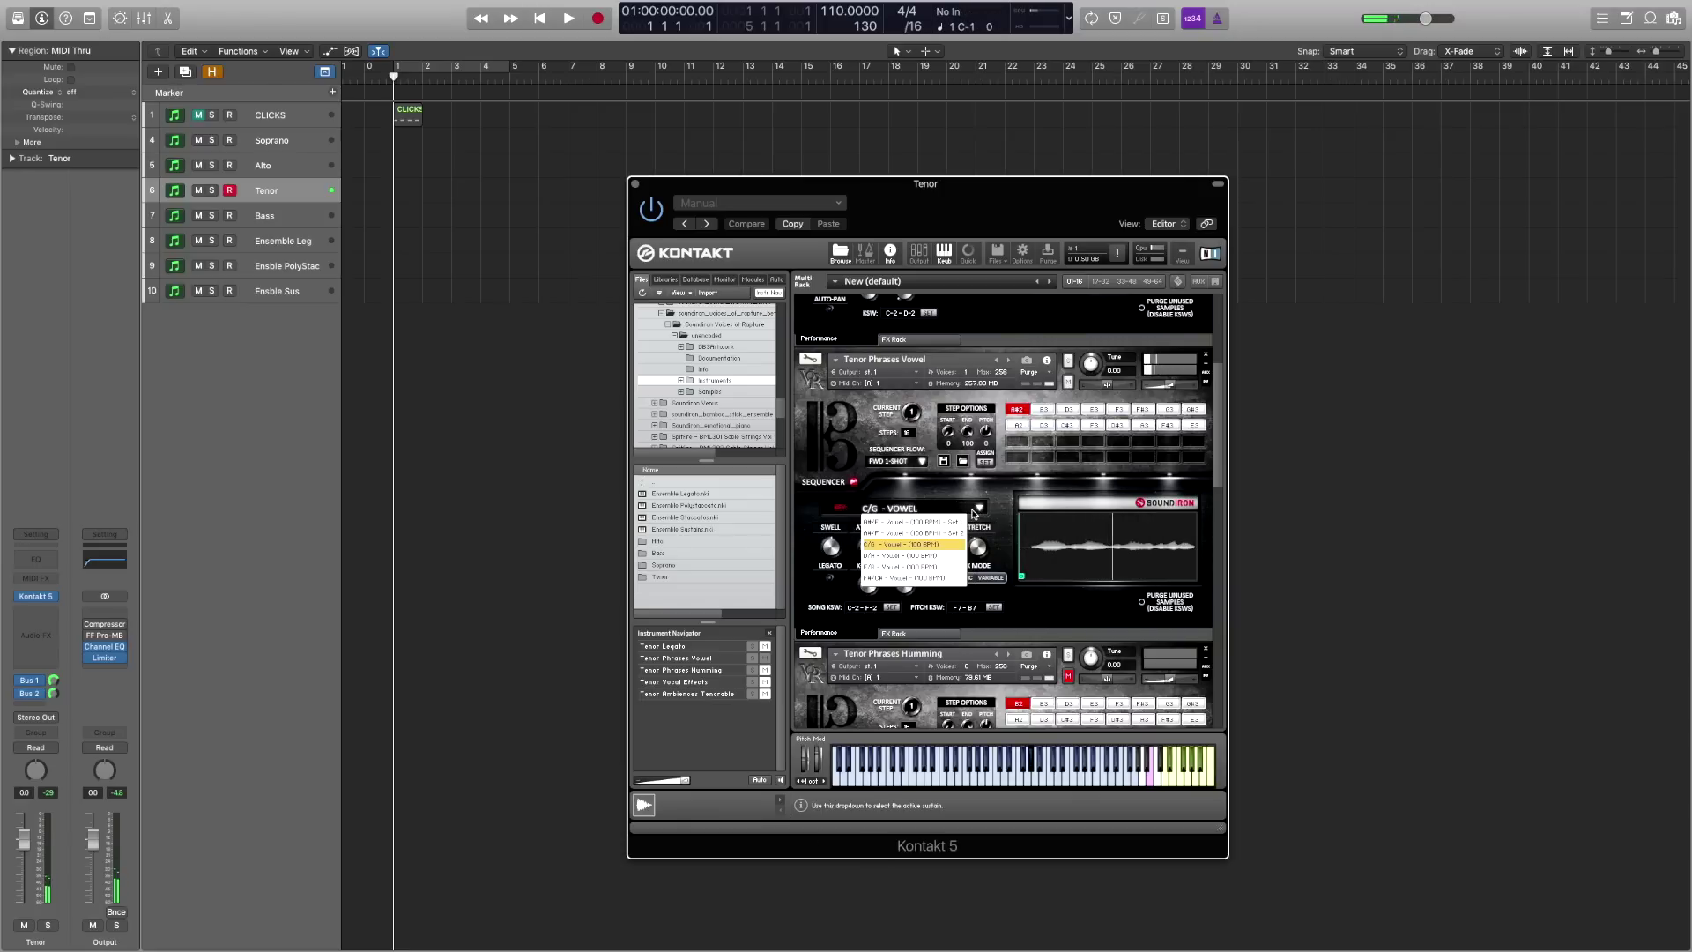
{"action": "left_click", "coordinate": [940, 566]}
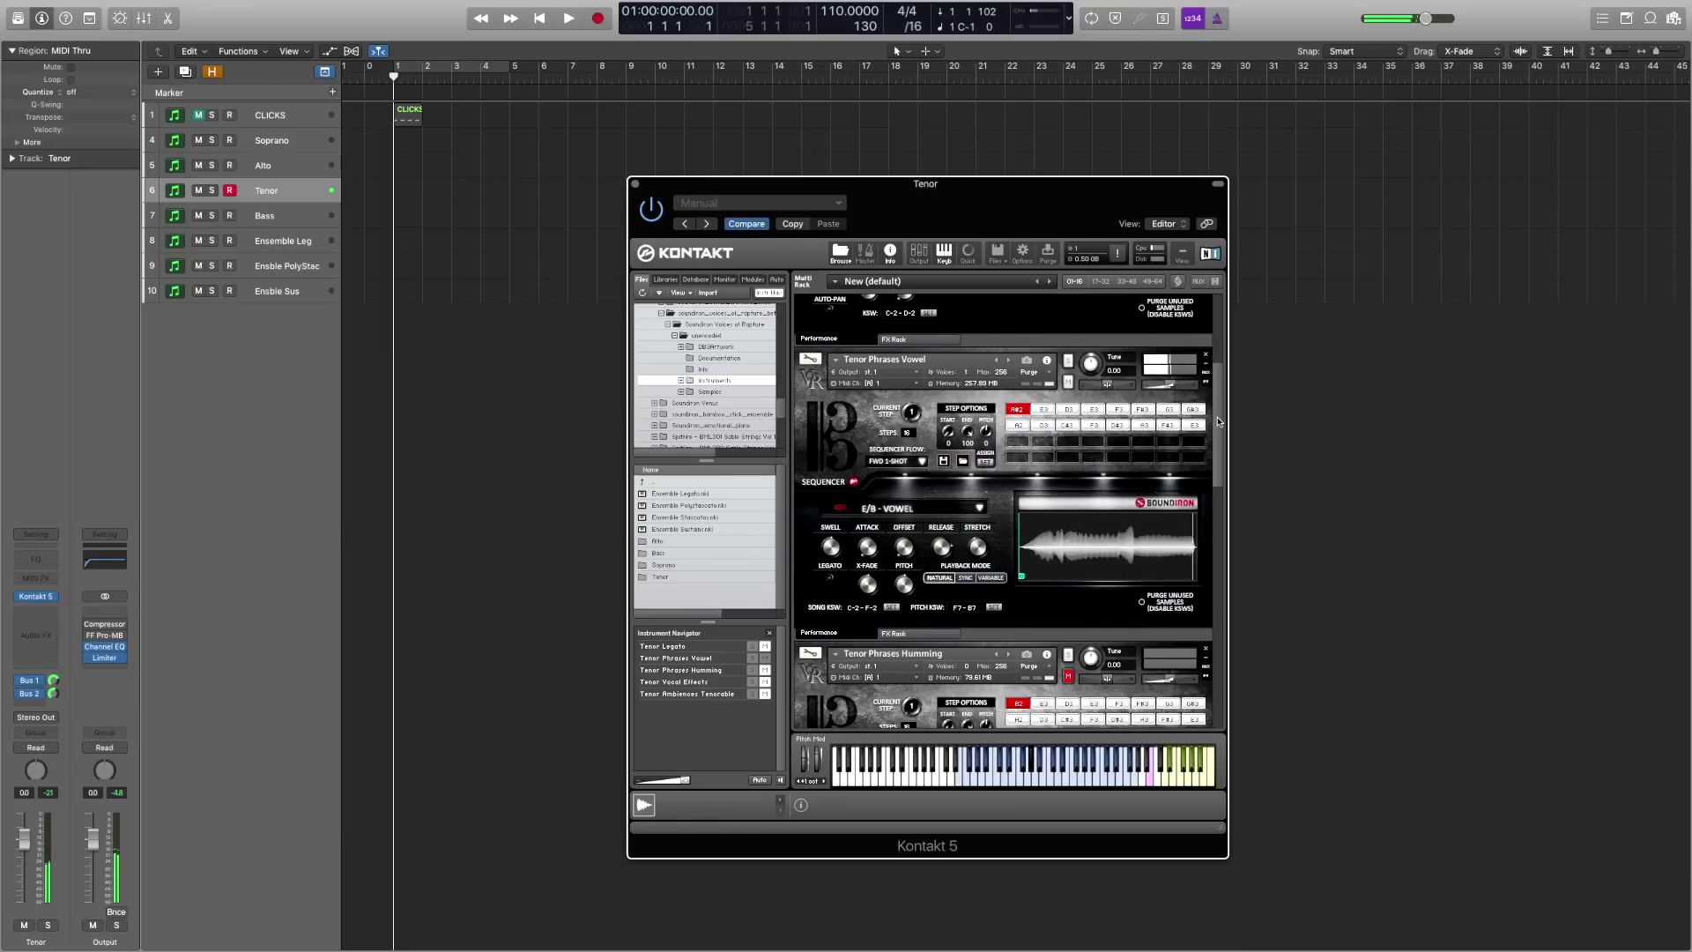
Step: Swap the active instrument from Tenor Phrases Vowel to Tenor Phrases Humming with their mutes
{"action": "left_click_drag", "start_coordinate": [1219, 414], "coordinate": [1226, 499]}
{"action": "left_click", "coordinate": [1067, 370]}
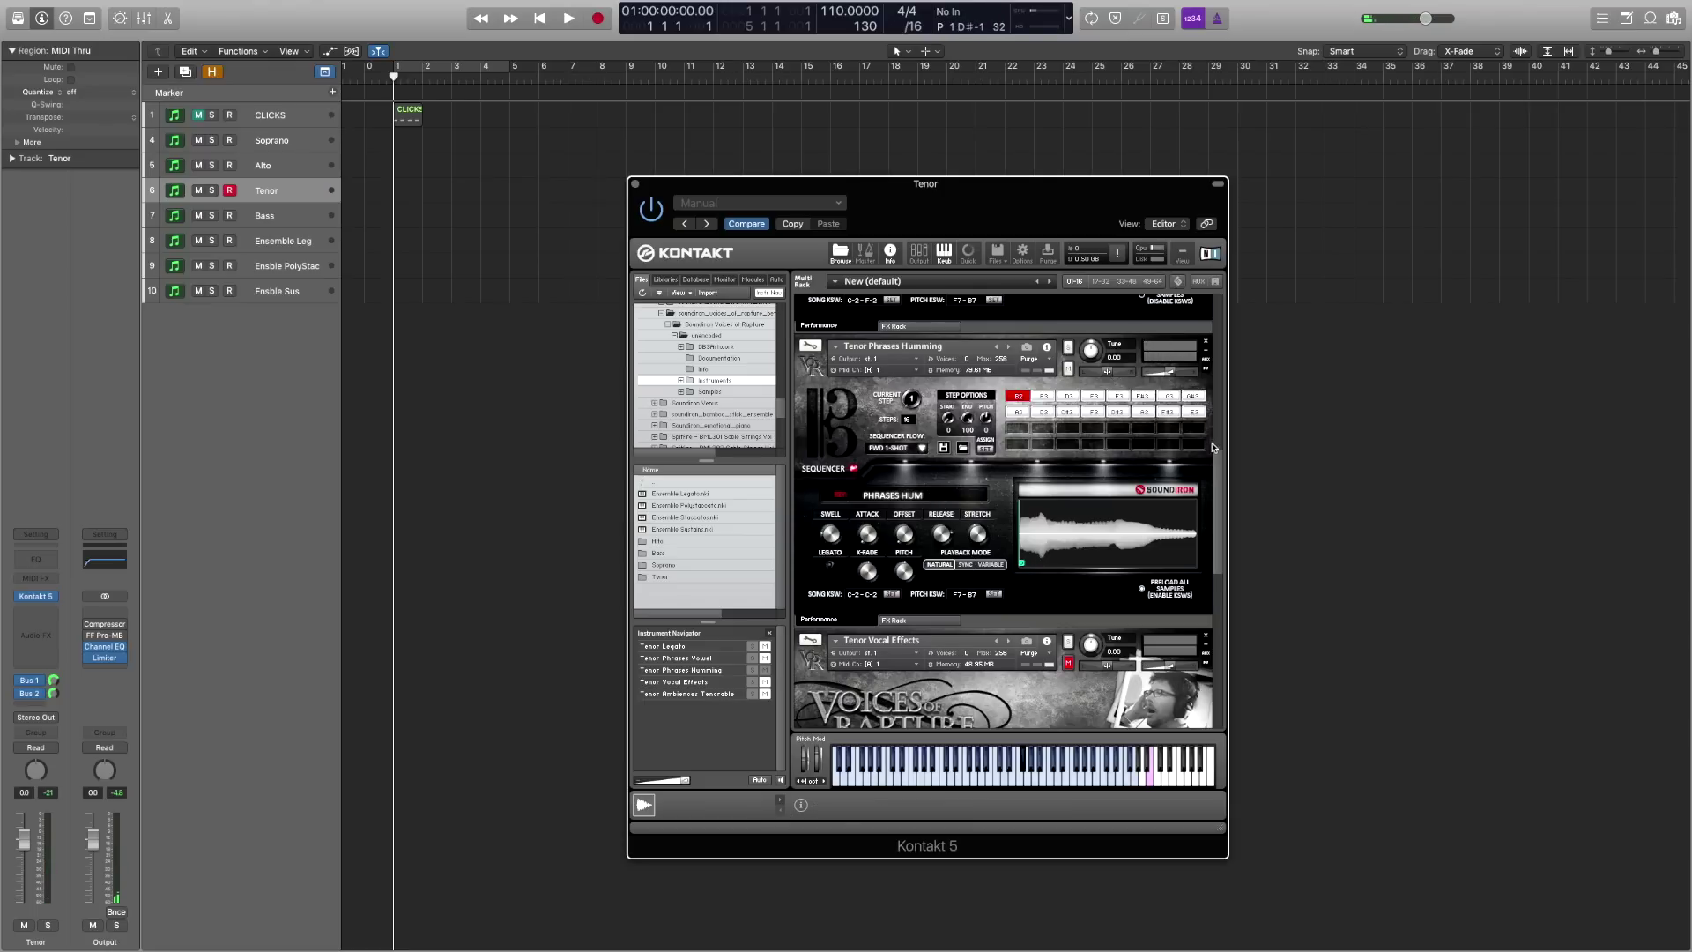
Step: Unmute Tenor Vocal Effects to audition its Whisper Sustains, and mute the instrument again
{"action": "left_click_drag", "start_coordinate": [1222, 454], "coordinate": [1225, 556]}
{"action": "scroll", "coordinate": [1225, 556], "scroll_direction": "up", "scroll_amount": 1}
{"action": "left_click", "coordinate": [1068, 388]}
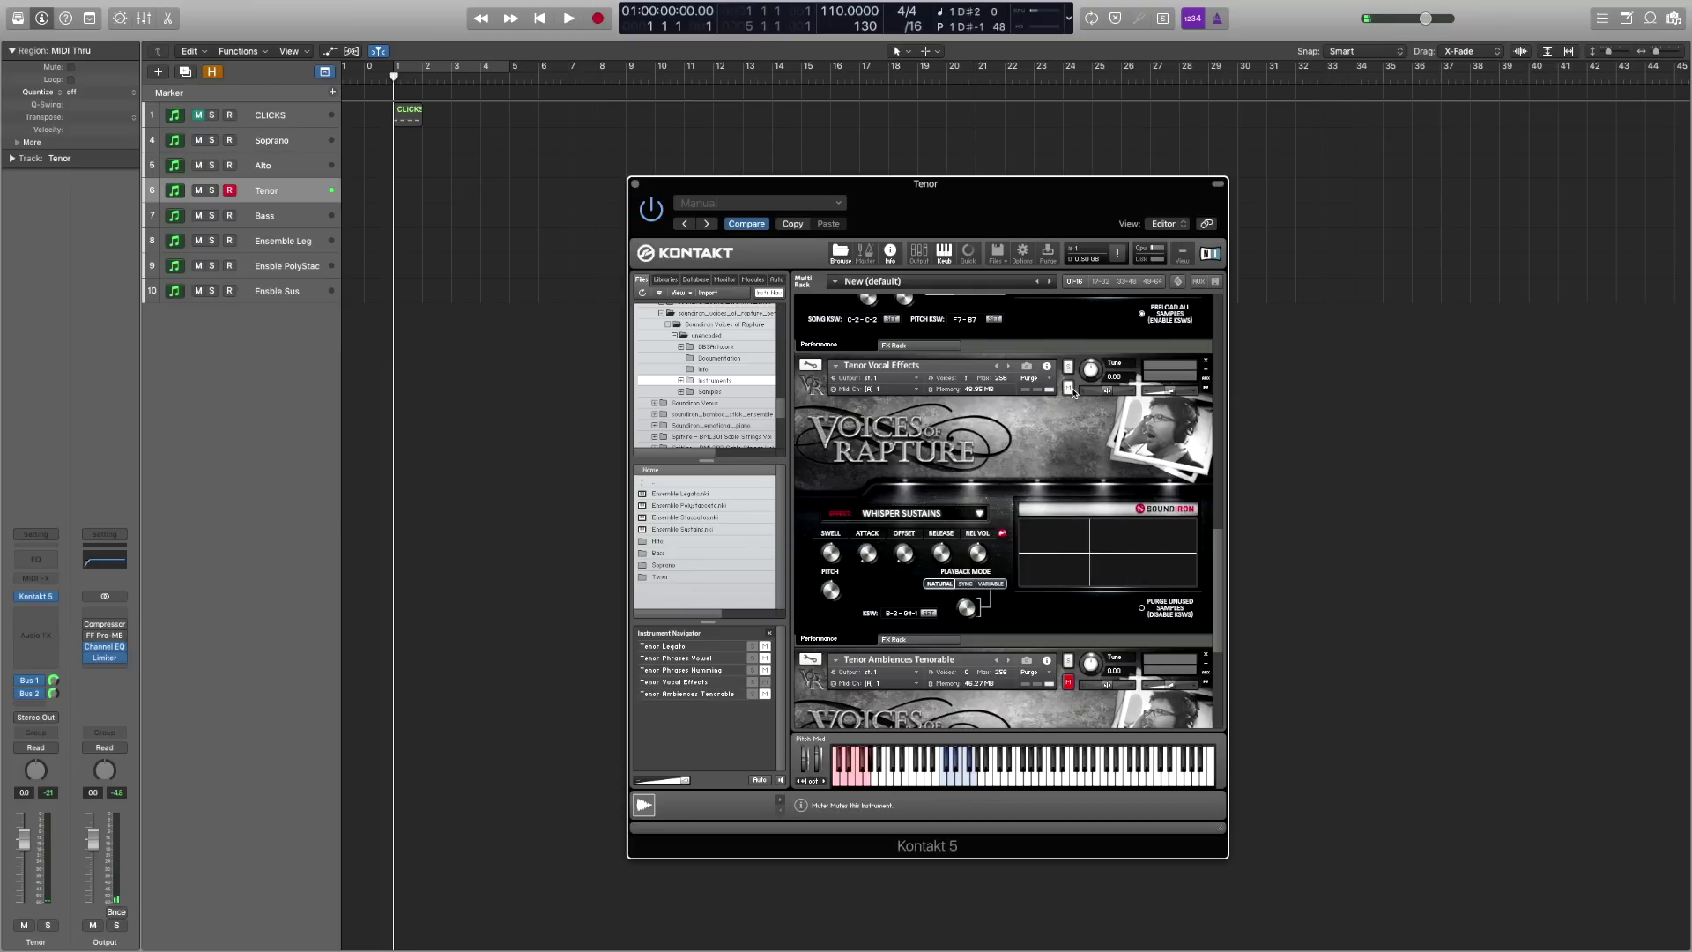
{"action": "left_click", "coordinate": [1070, 388]}
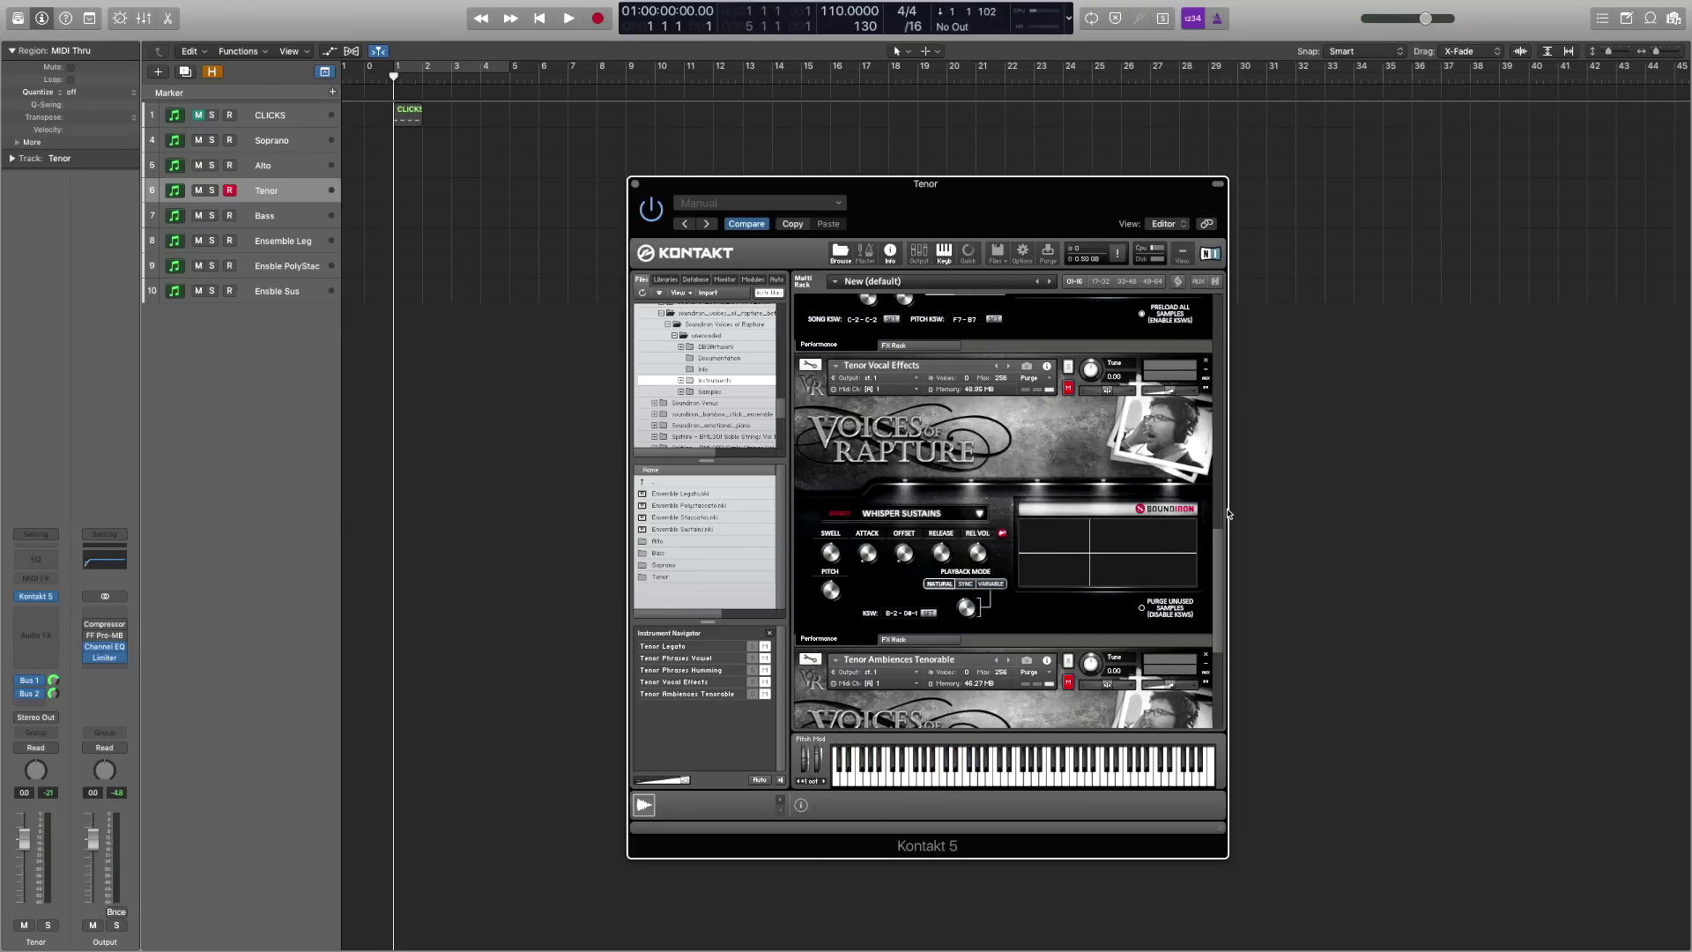
{"action": "left_click_drag", "start_coordinate": [1219, 547], "coordinate": [1219, 618]}
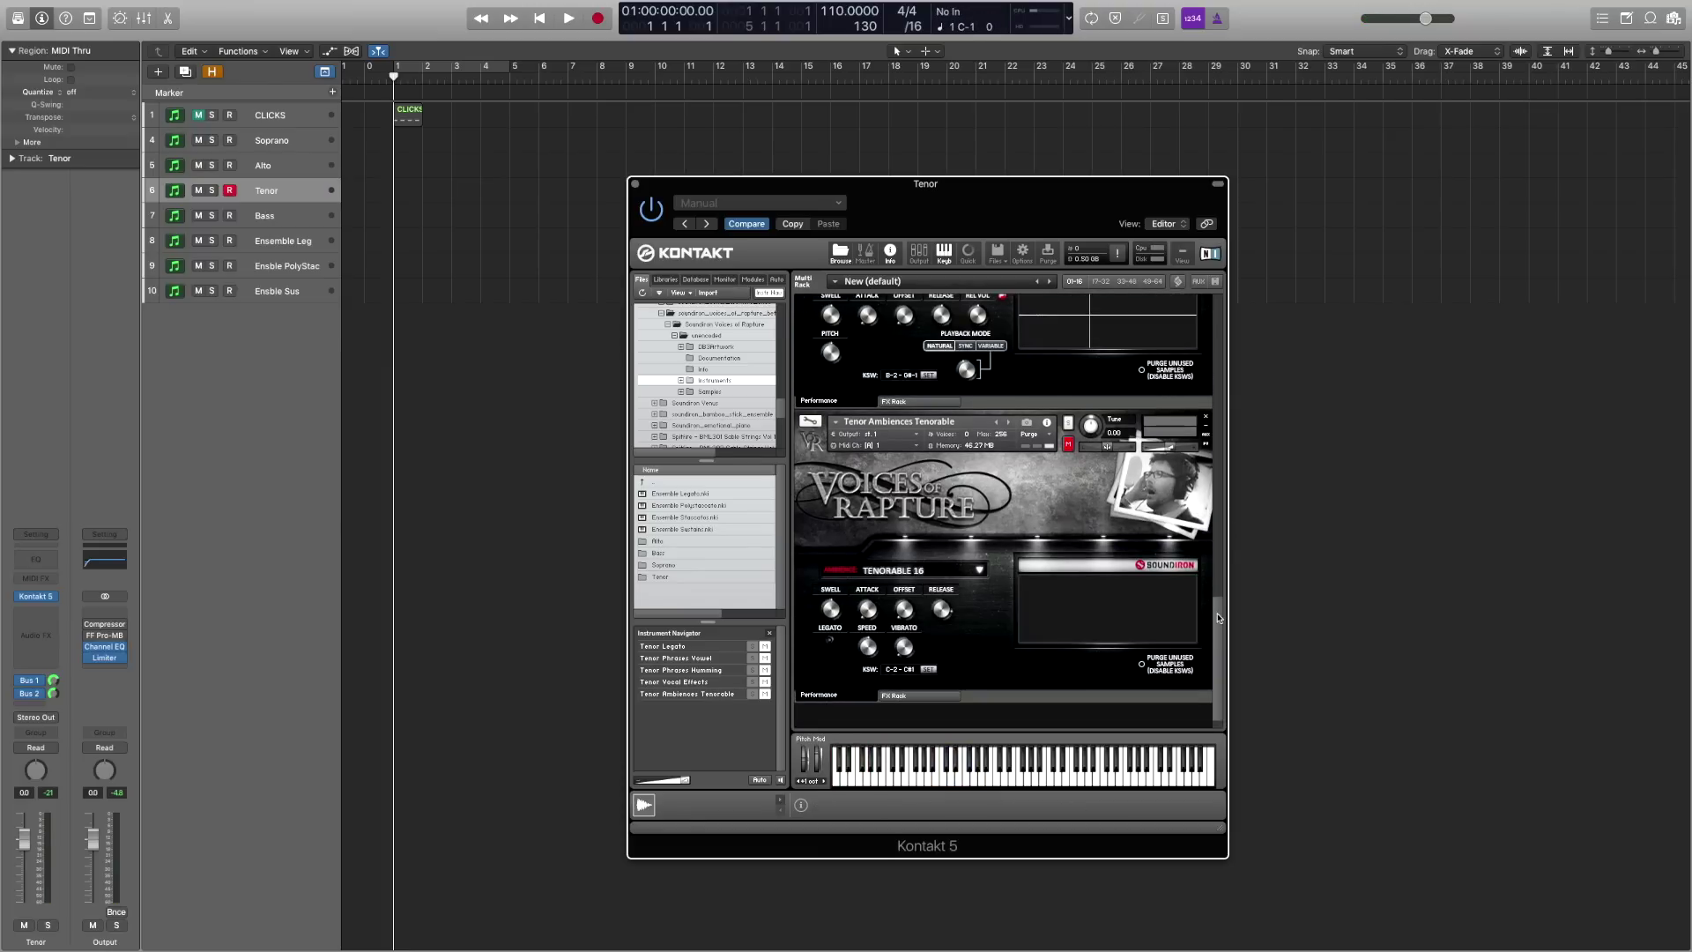
Step: Switch to the Bass track and open its Kontakt instrument window over the Tenor one
{"action": "mouse_move", "coordinate": [40, 598]}
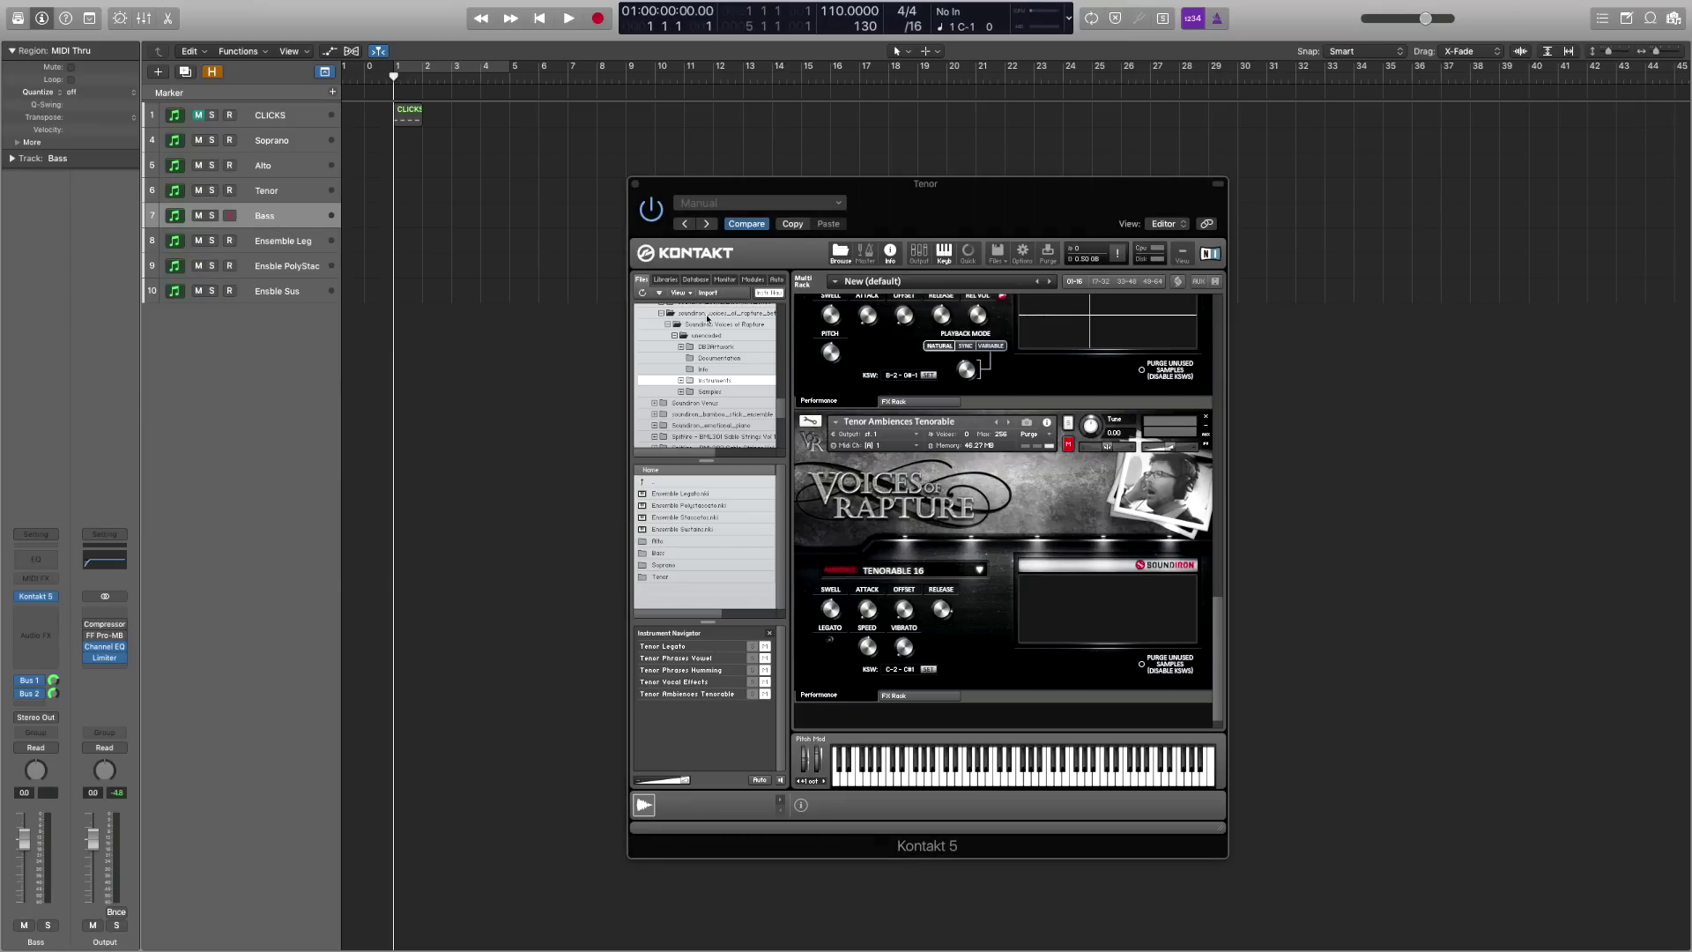
{"action": "left_click_drag", "start_coordinate": [705, 183], "coordinate": [769, 195]}
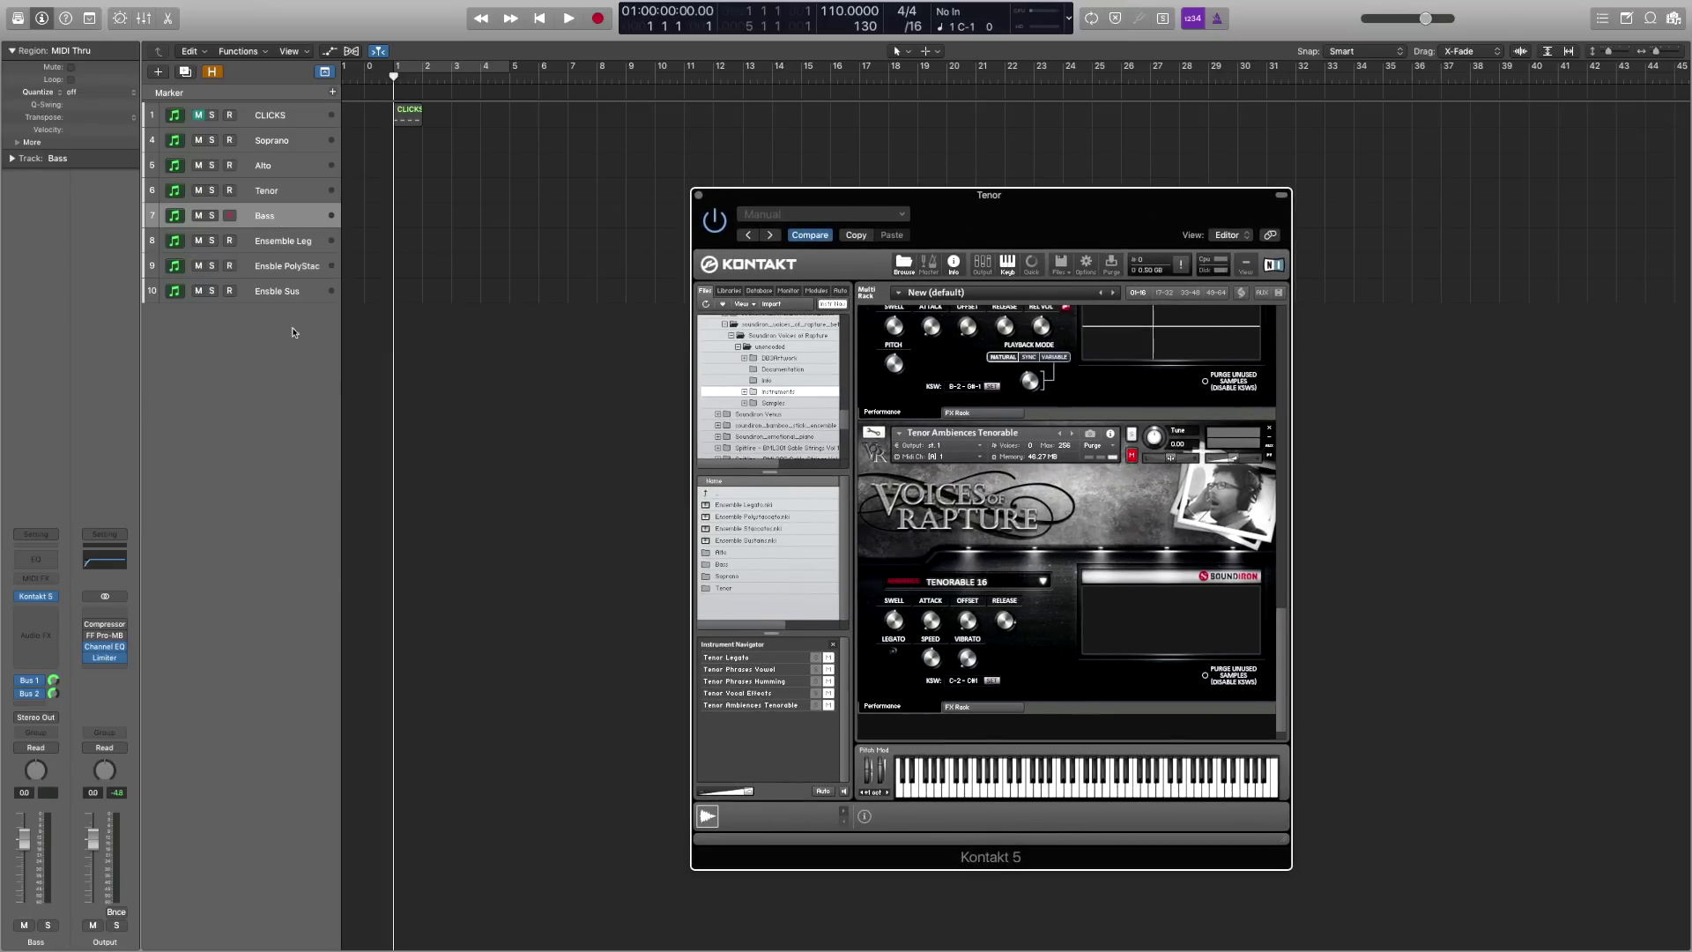
{"action": "left_click", "coordinate": [36, 596]}
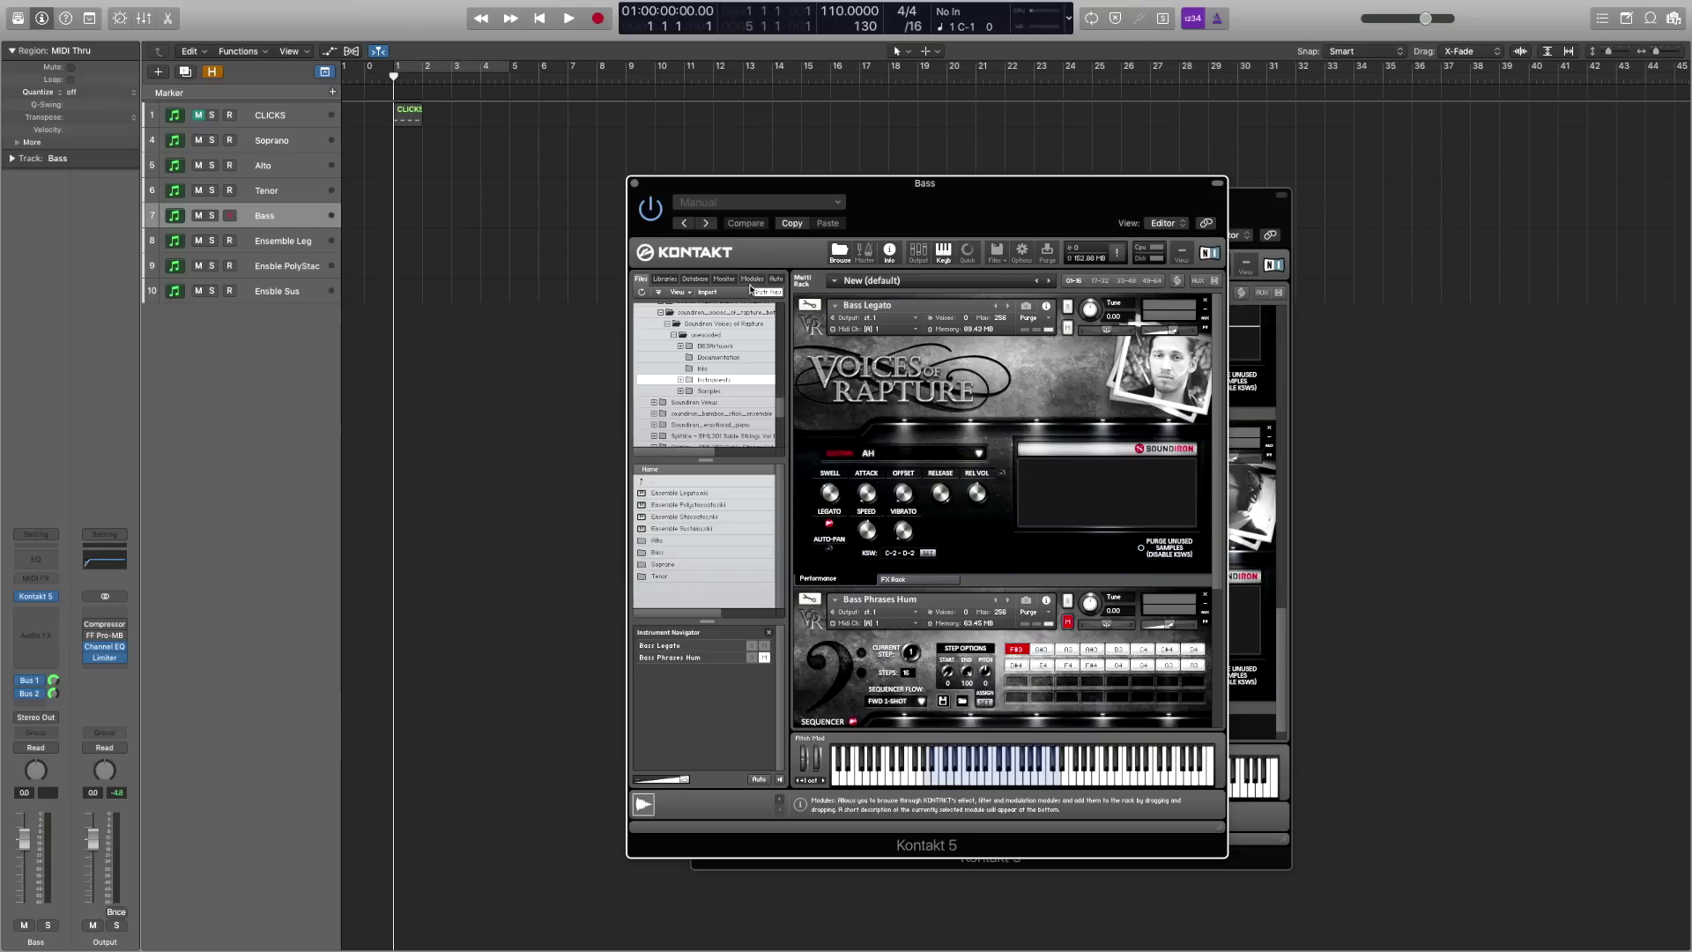
{"action": "left_click_drag", "start_coordinate": [916, 211], "coordinate": [979, 218]}
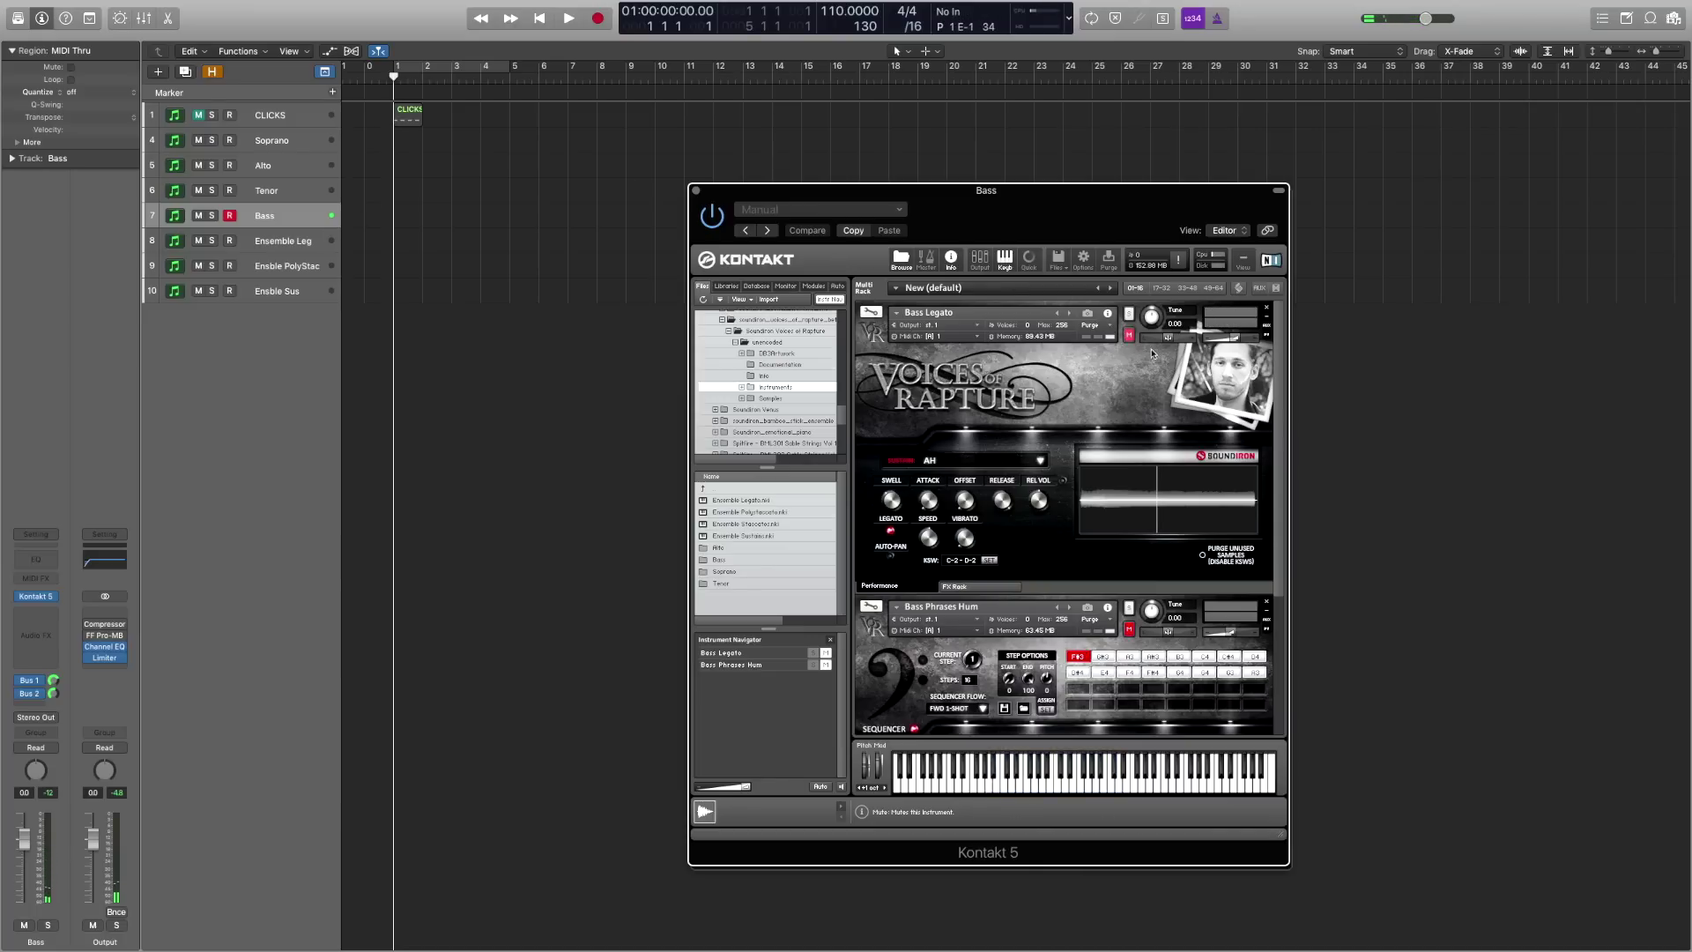
Step: Unmute Bass Phrases Hum with Bass Legato muted, and list the patches in the Bass instruments folder
{"action": "scroll", "coordinate": [1281, 433], "scroll_direction": "down", "scroll_amount": 3}
{"action": "scroll", "coordinate": [1281, 434], "scroll_direction": "down", "scroll_amount": 4}
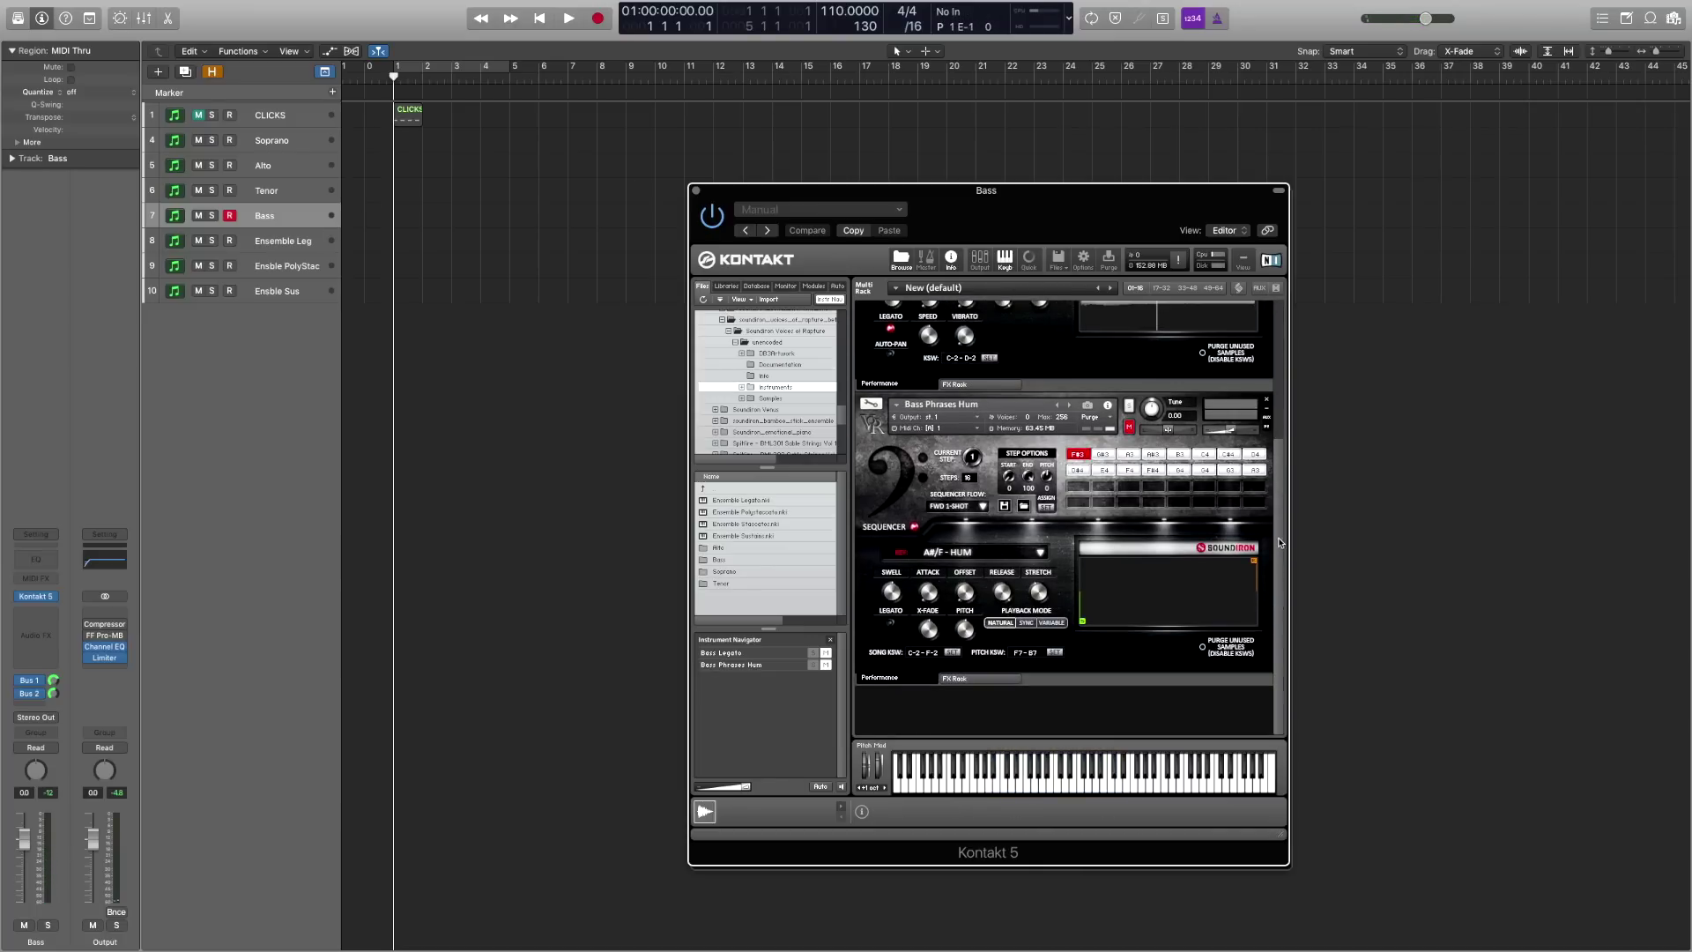
{"action": "left_click", "coordinate": [1129, 428]}
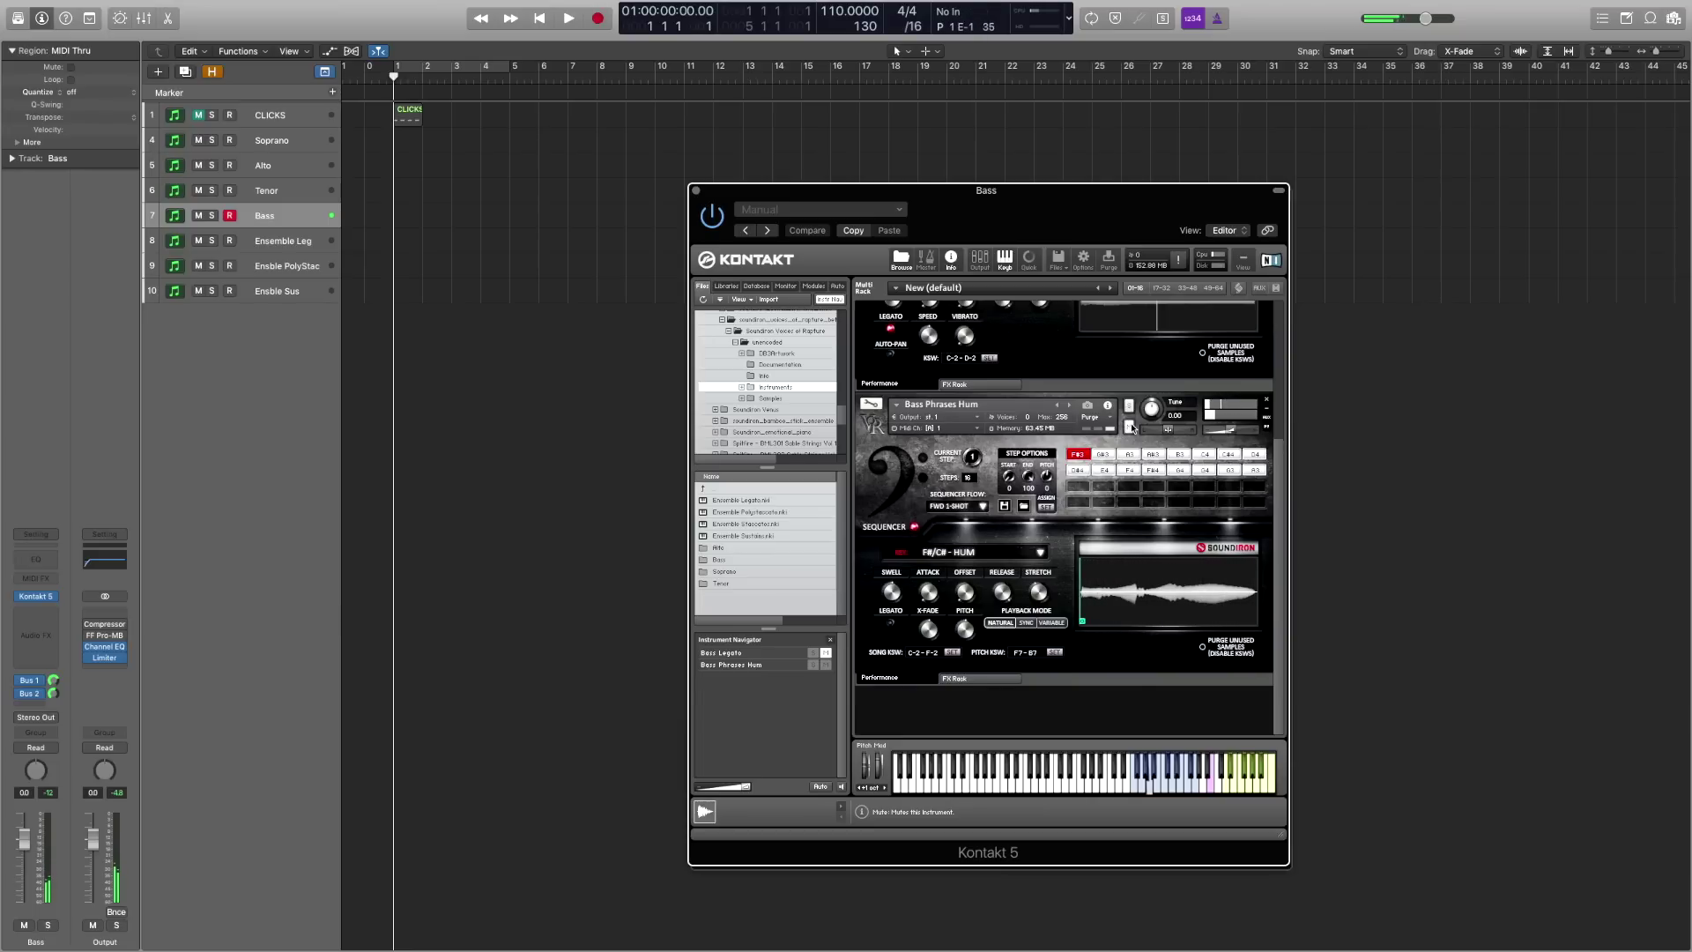
{"action": "double_click", "coordinate": [705, 559]}
{"action": "scroll", "coordinate": [833, 513], "scroll_direction": "down", "scroll_amount": 3}
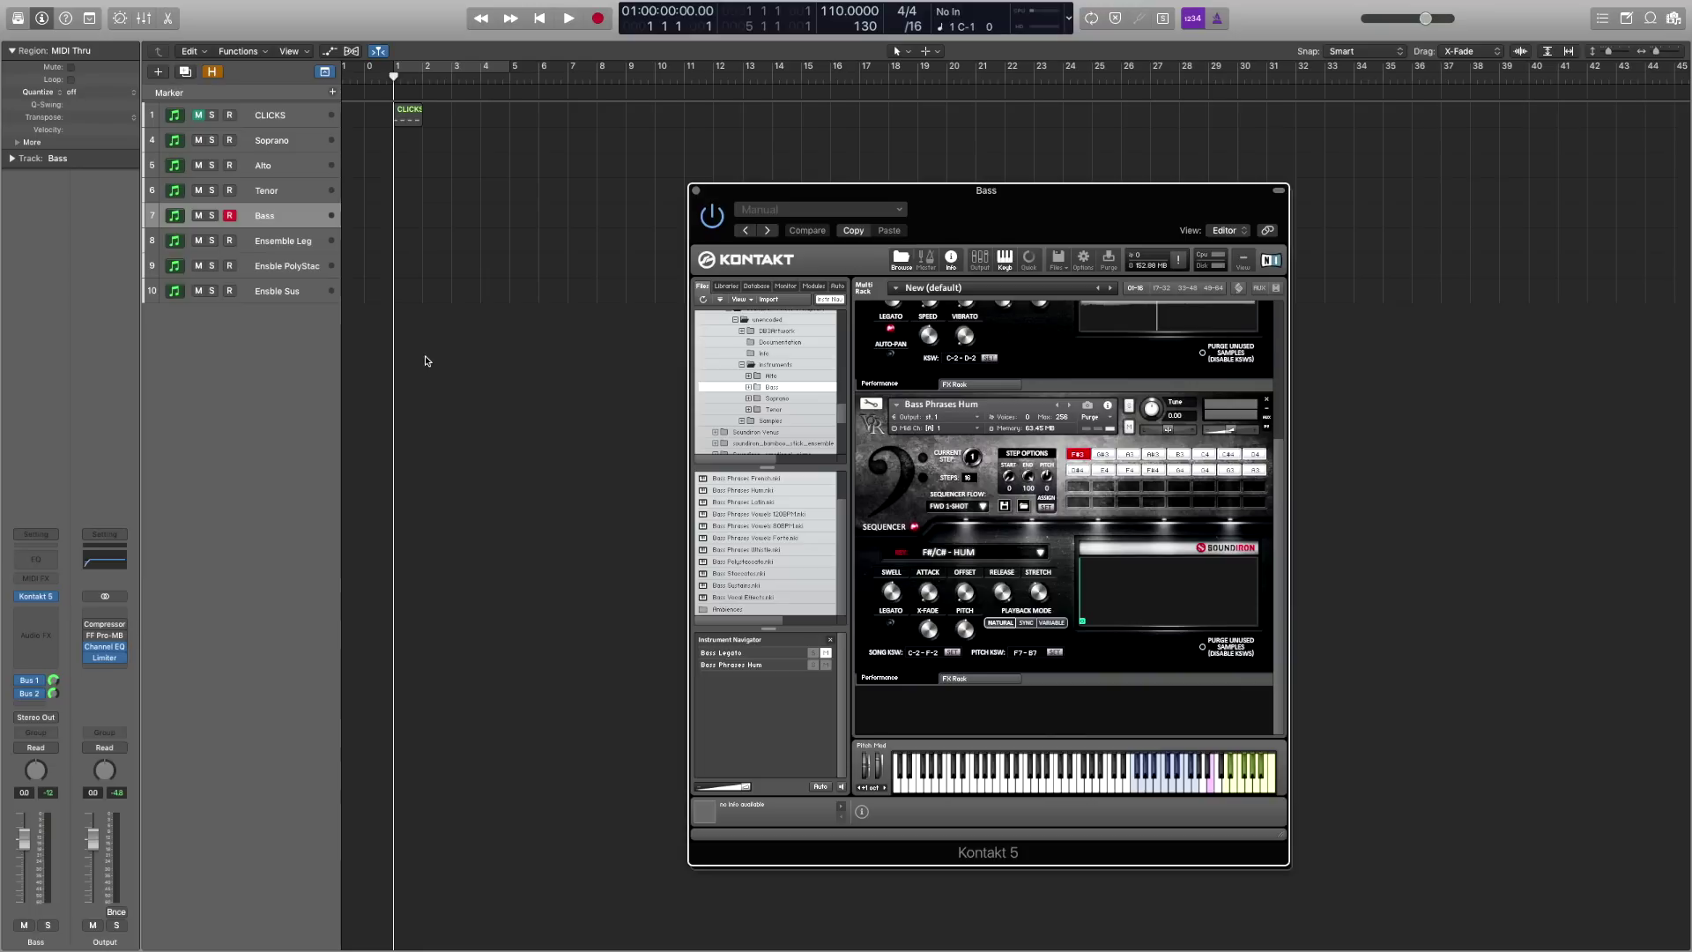
Step: Return to the Tenor track's Kontakt window and list the patches in the Tenor Ambiences folder
{"action": "left_click", "coordinate": [293, 192]}
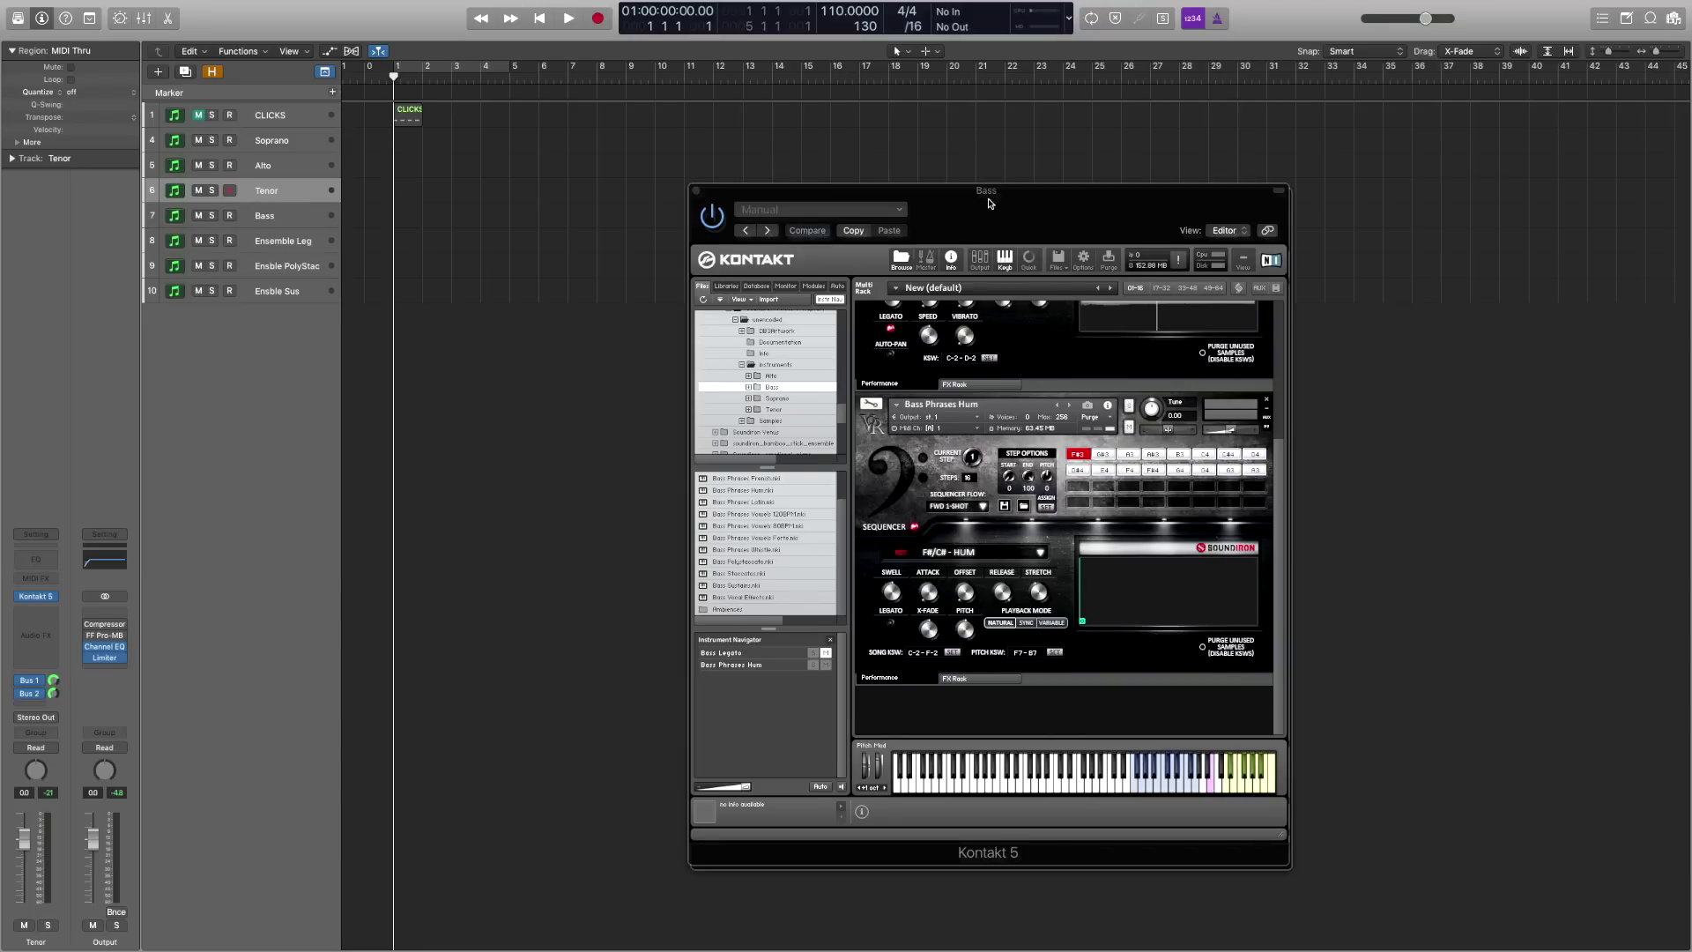
{"action": "left_click", "coordinate": [710, 215]}
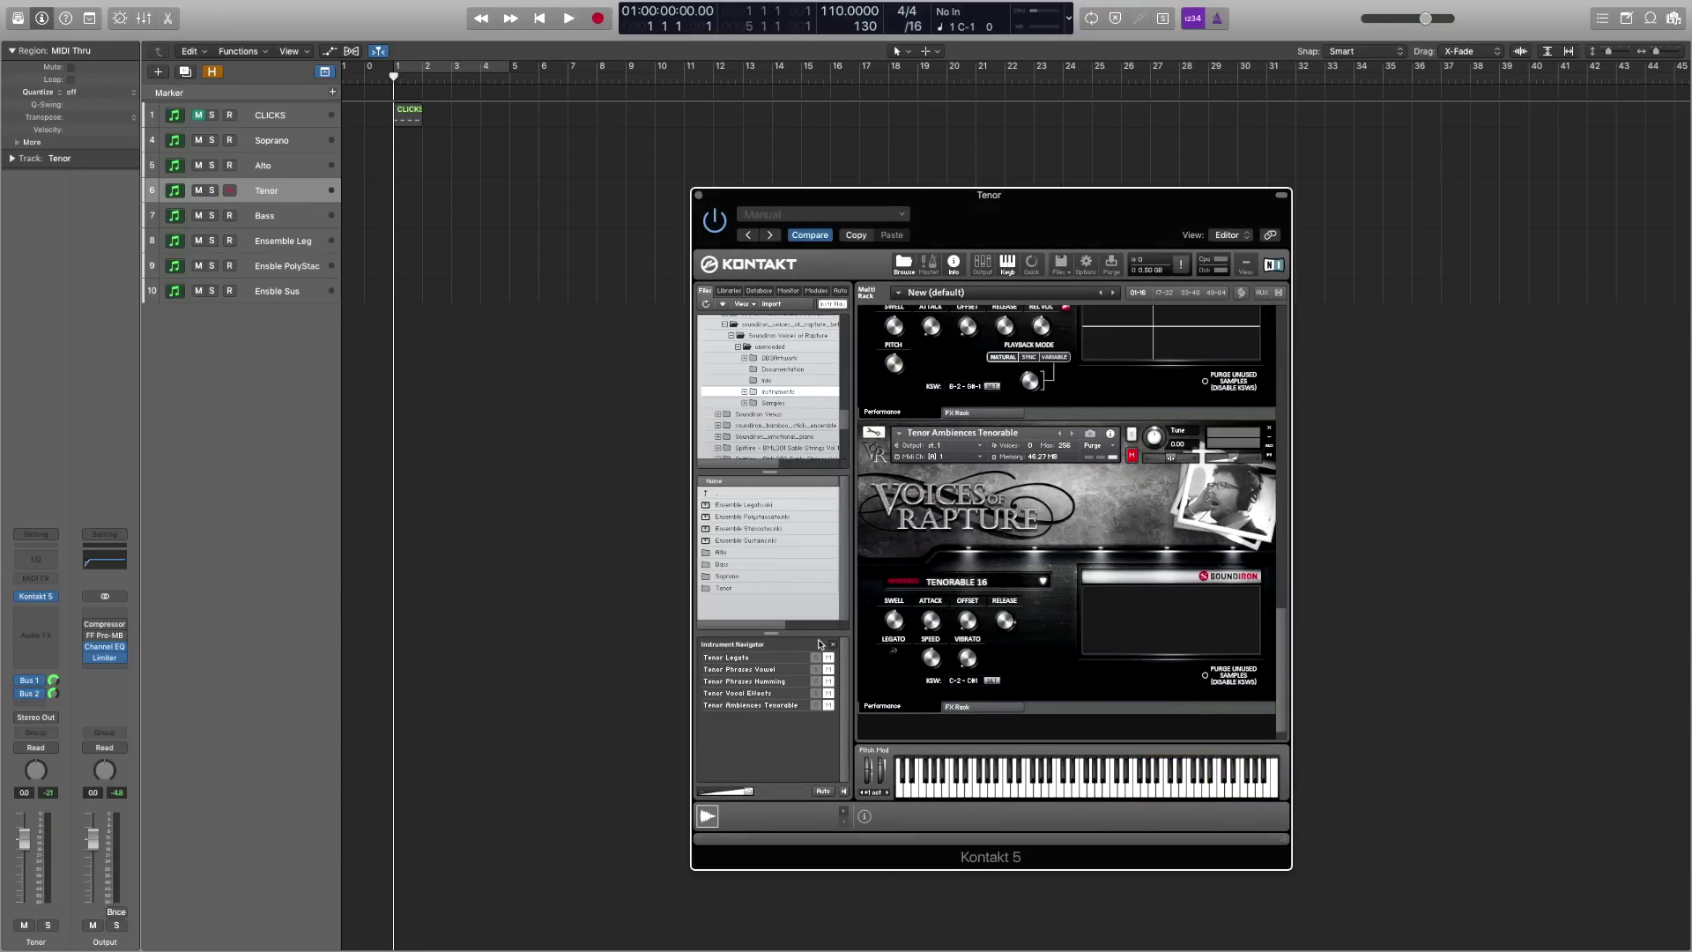
{"action": "double_click", "coordinate": [739, 620]}
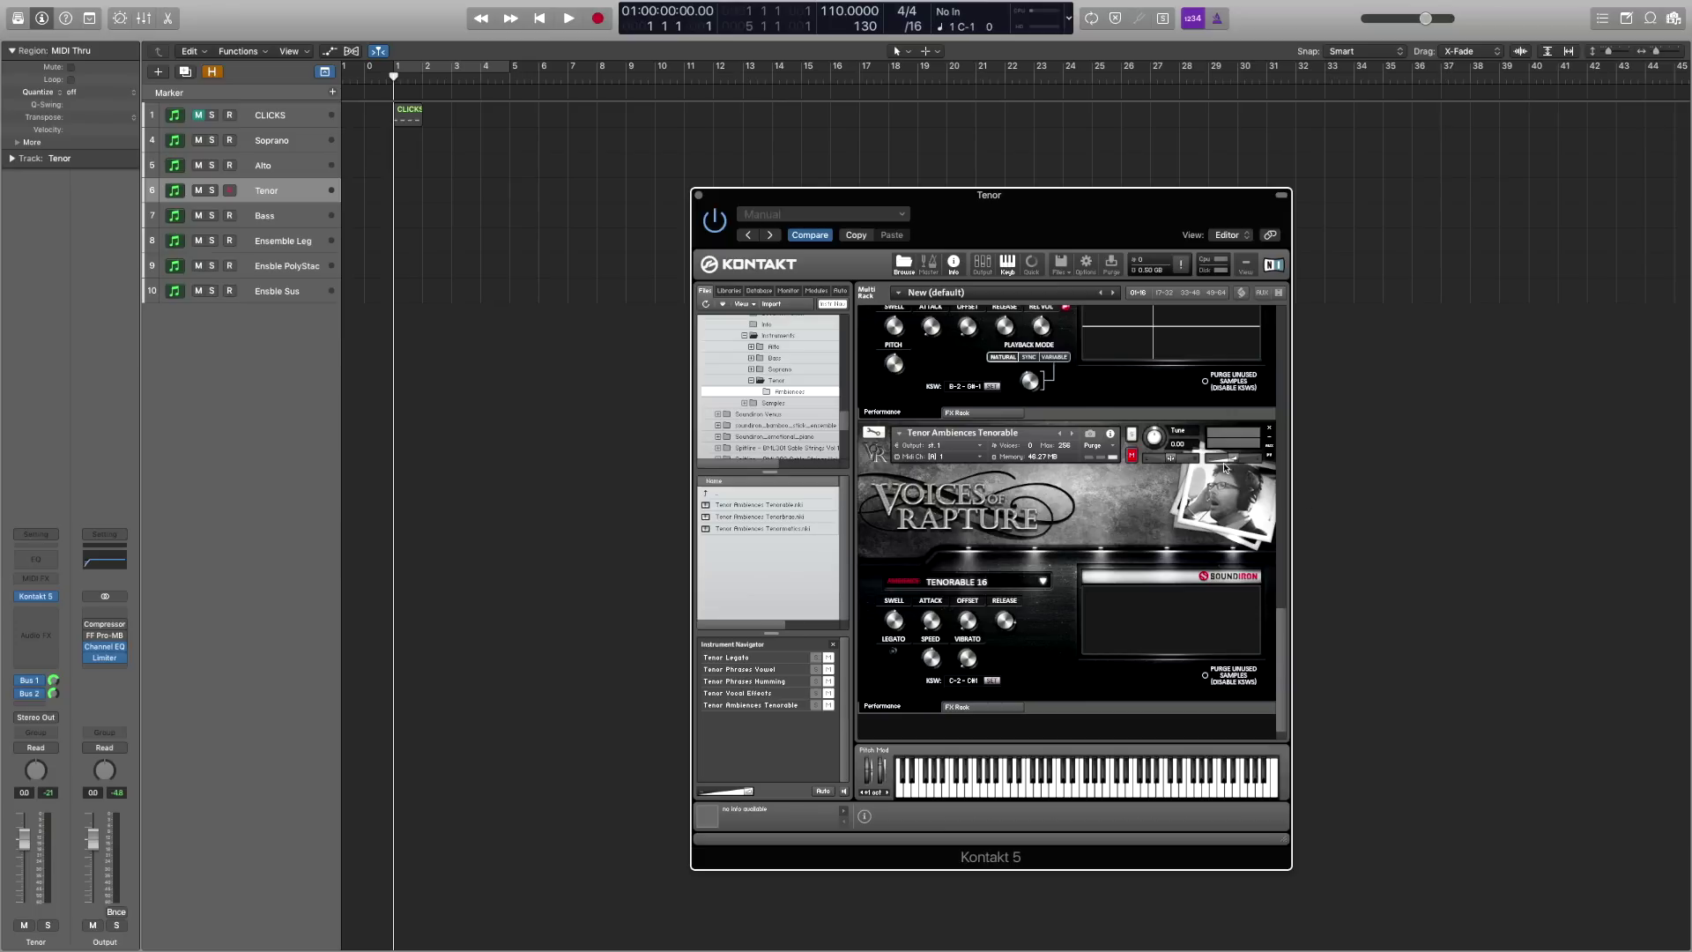
Step: Unmute Tenor Ambiences Tenorable and set its articulation to Tenorable 30
{"action": "scroll", "coordinate": [1276, 611], "scroll_direction": "up", "scroll_amount": 5}
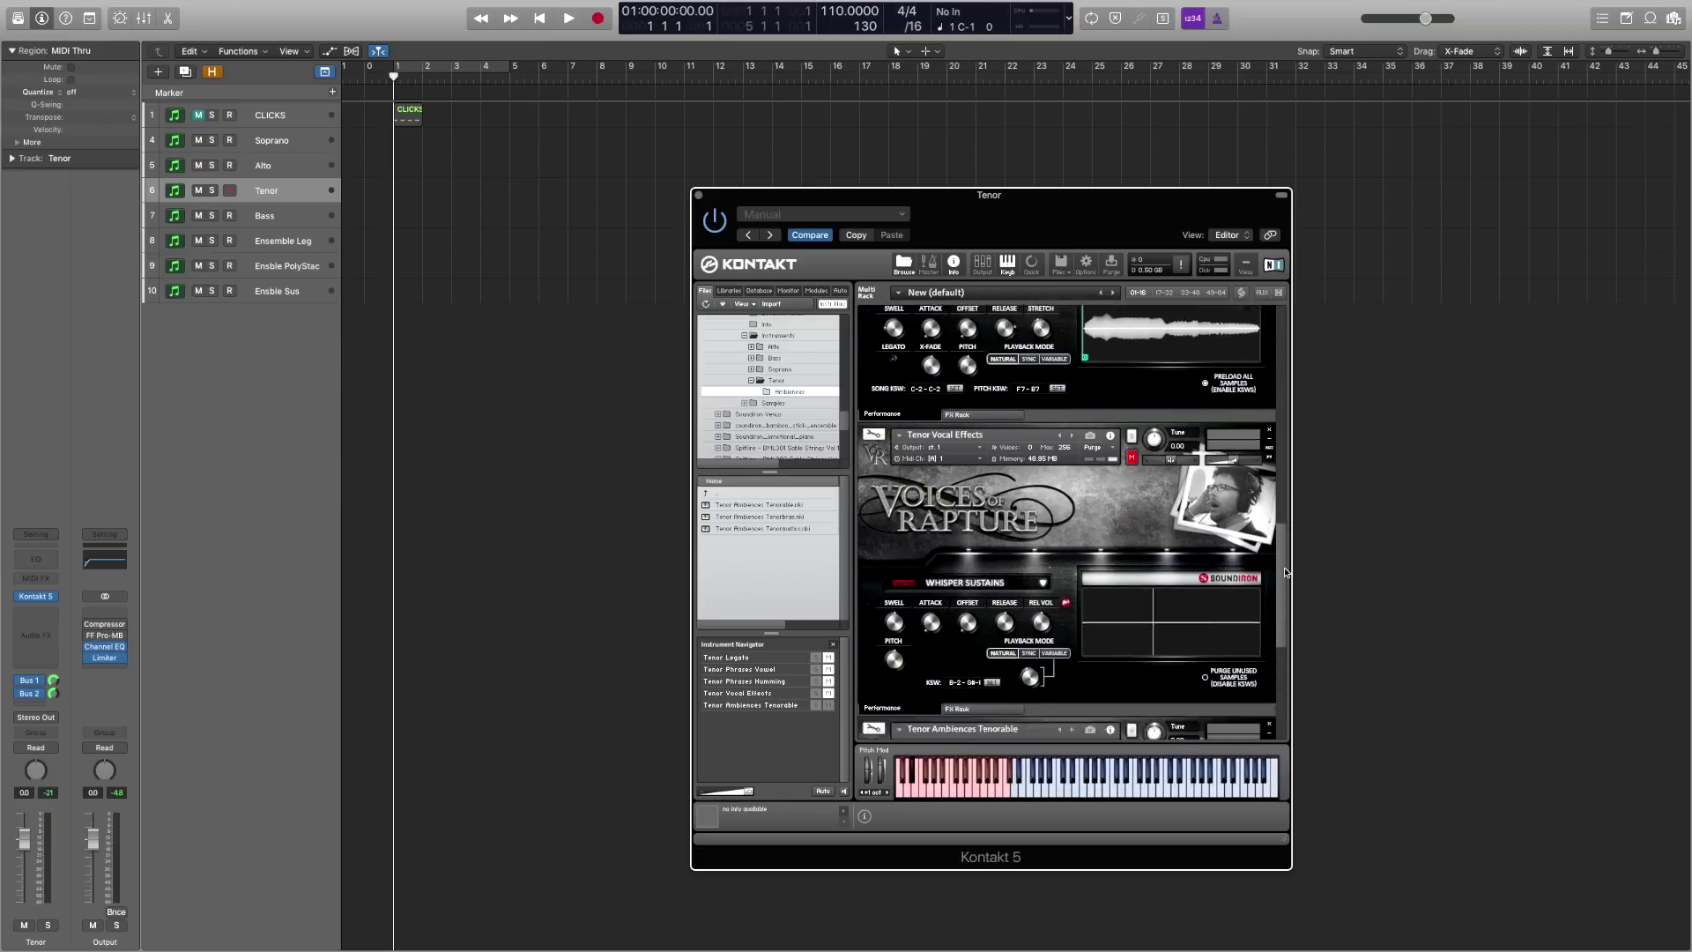
{"action": "scroll", "coordinate": [1111, 500], "scroll_direction": "down", "scroll_amount": 5}
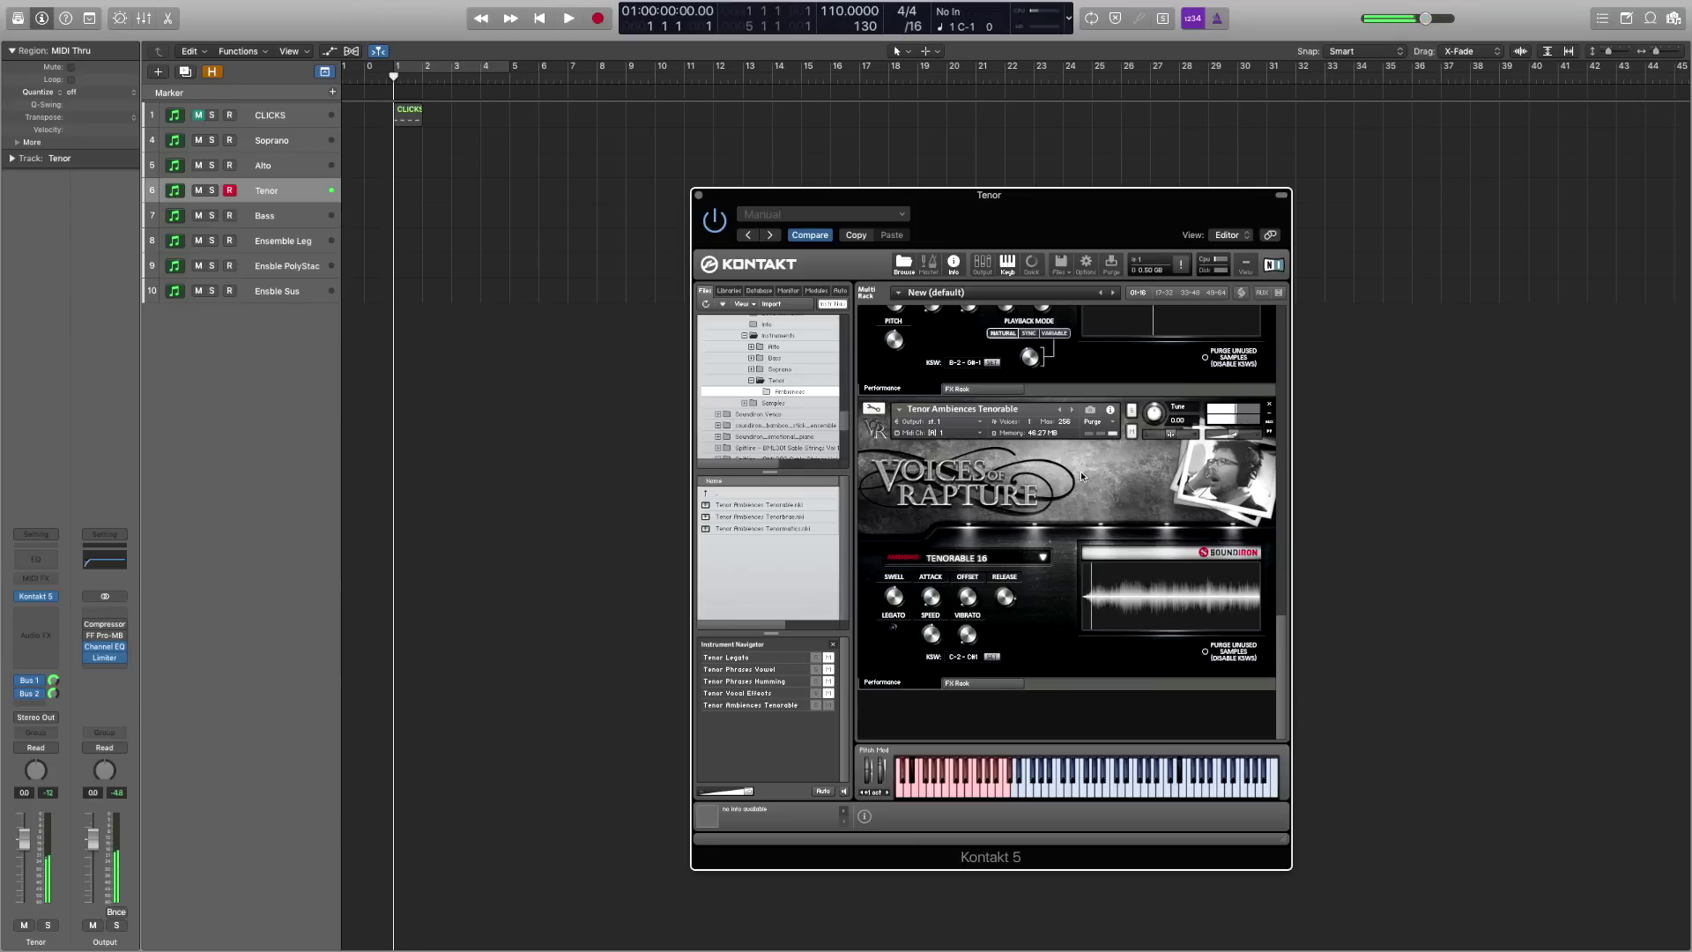
{"action": "left_click", "coordinate": [1043, 557]}
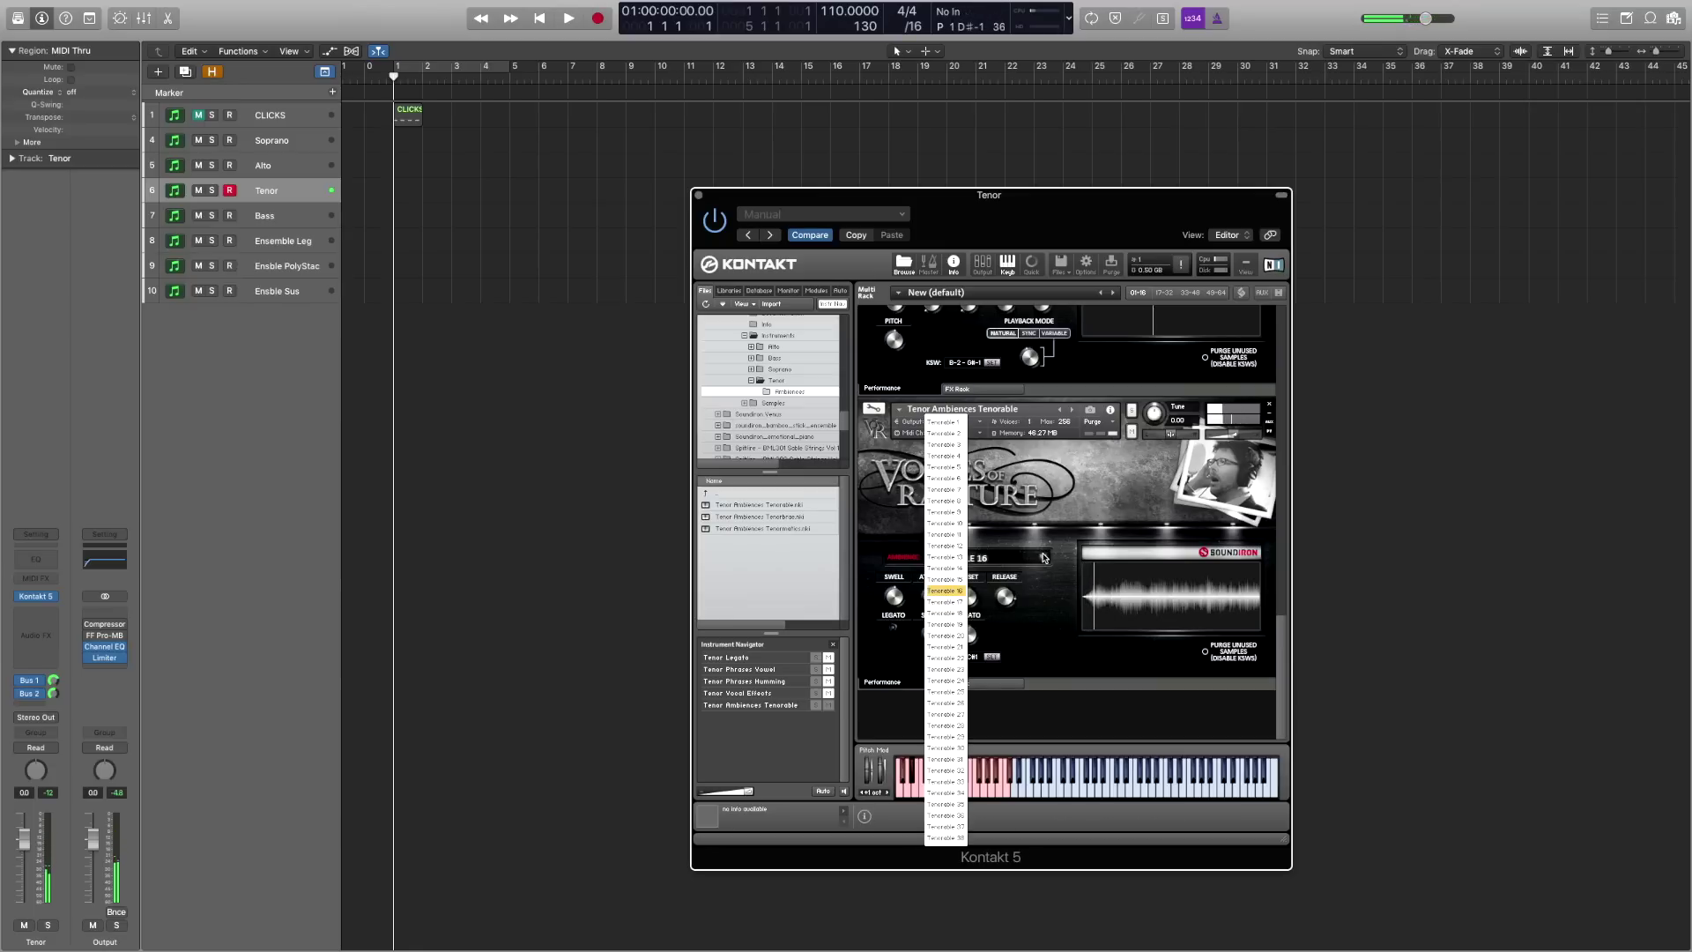
{"action": "left_click", "coordinate": [948, 749]}
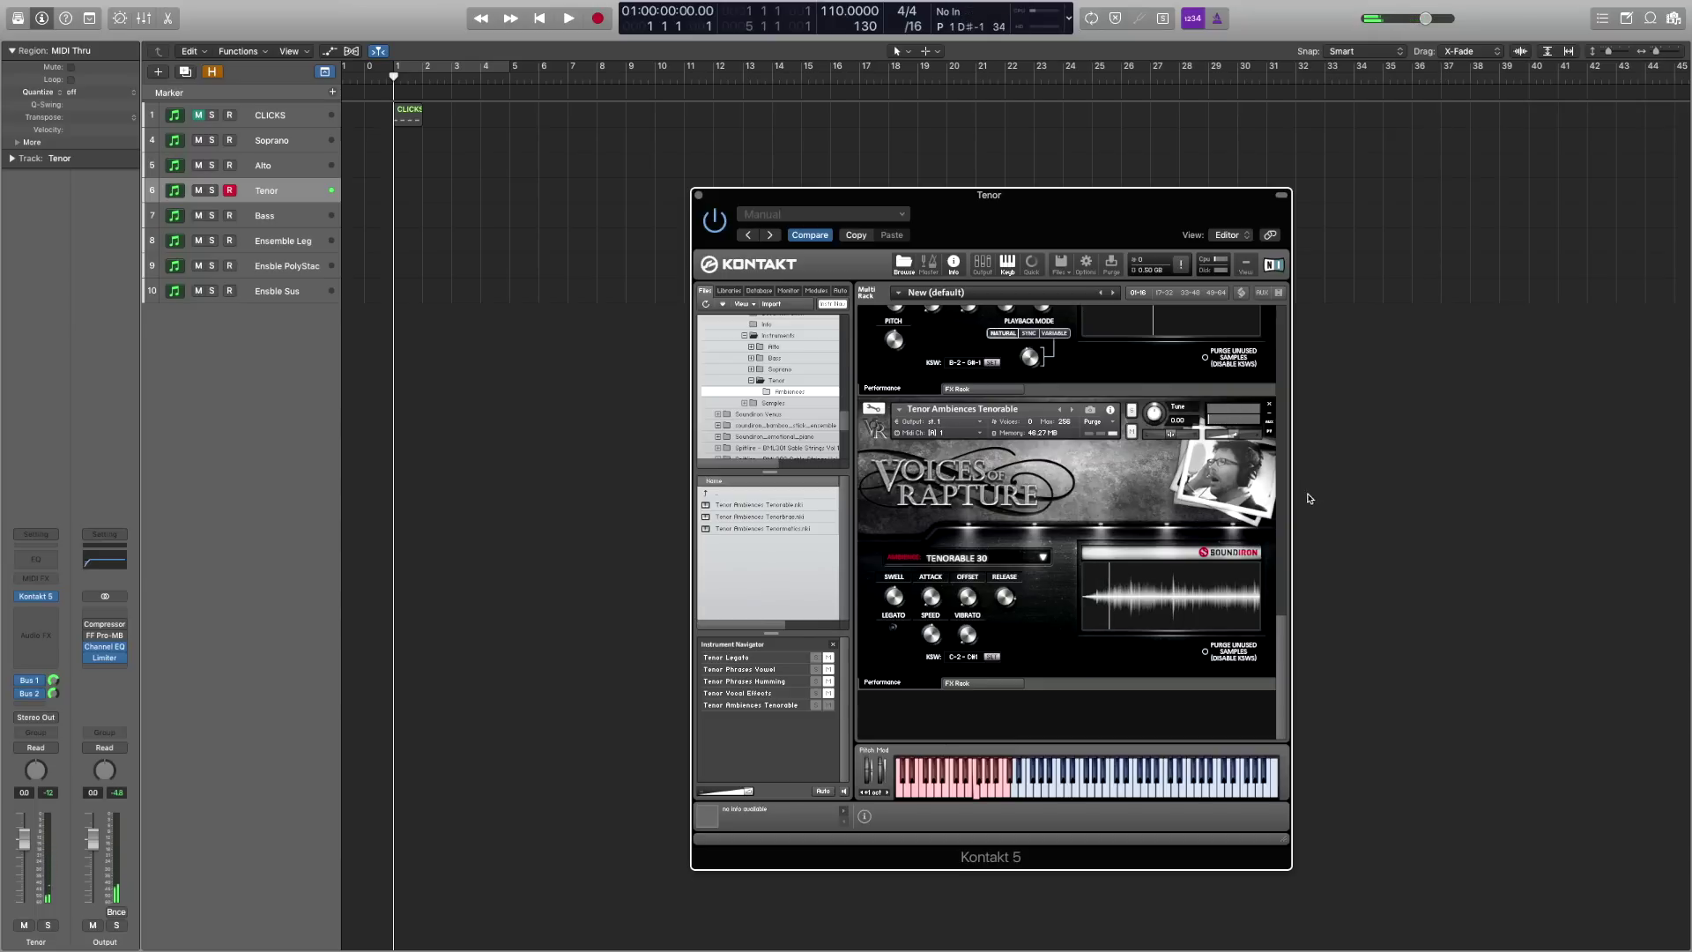
{"action": "left_click_drag", "start_coordinate": [1287, 652], "coordinate": [1290, 310]}
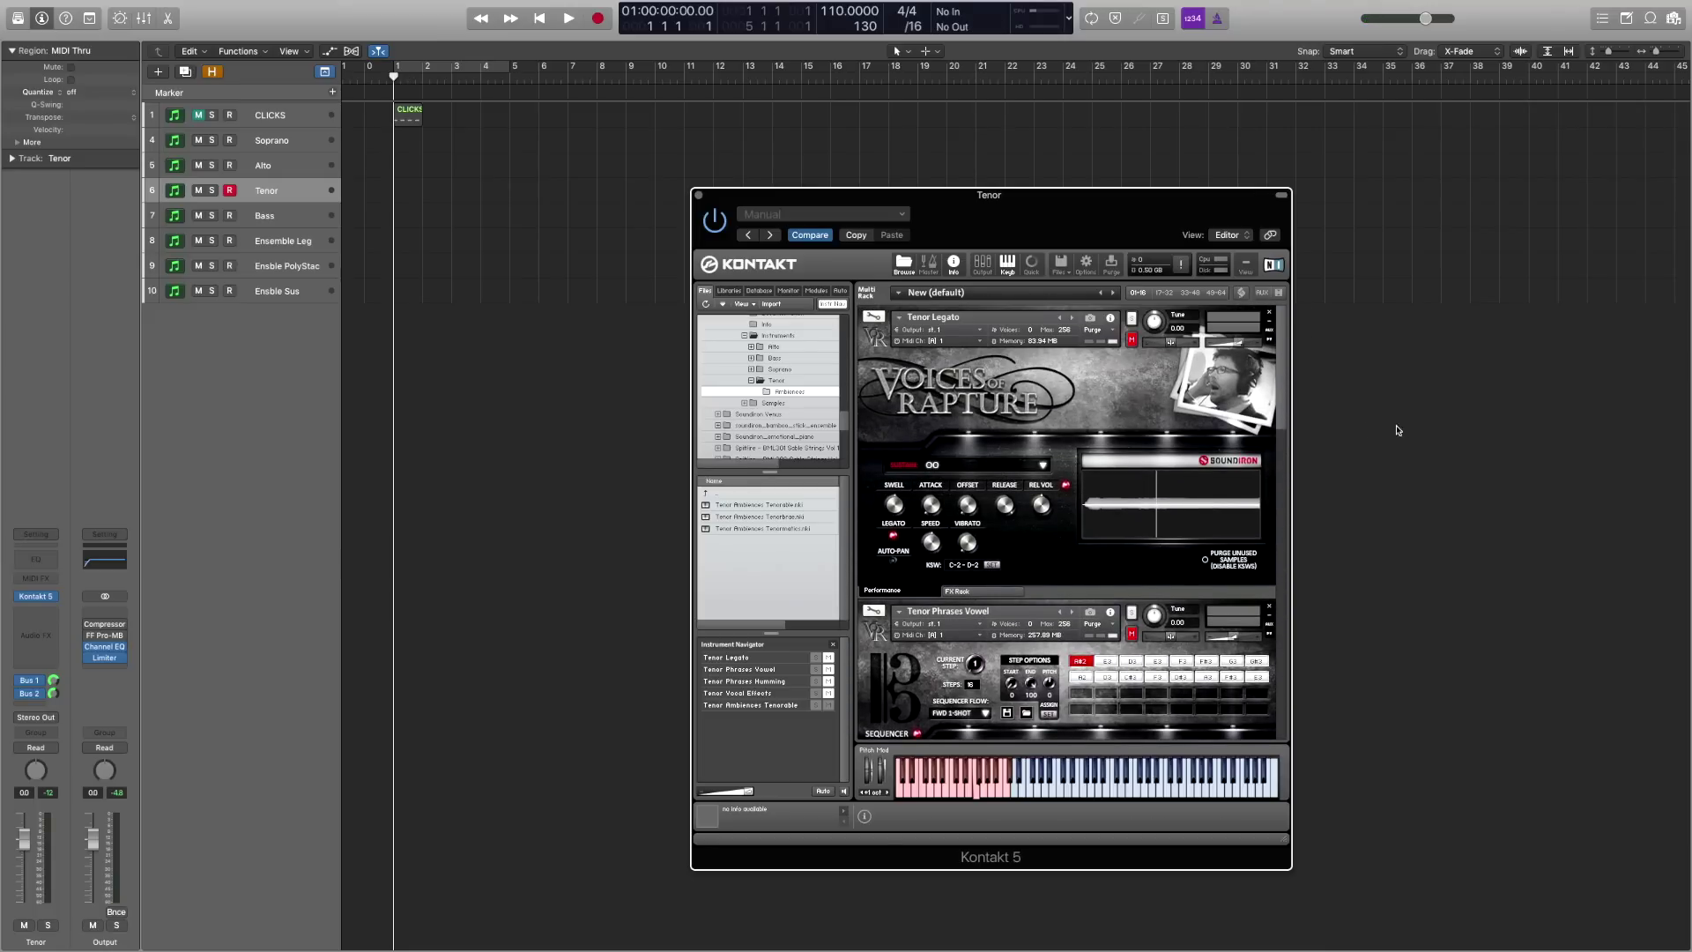